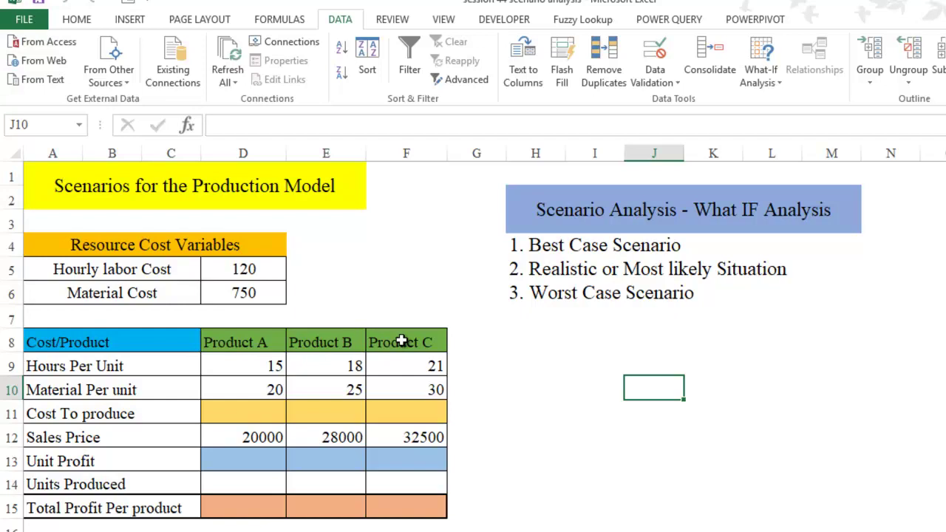
pyautogui.hotkey('ctrl', 'pagedown')
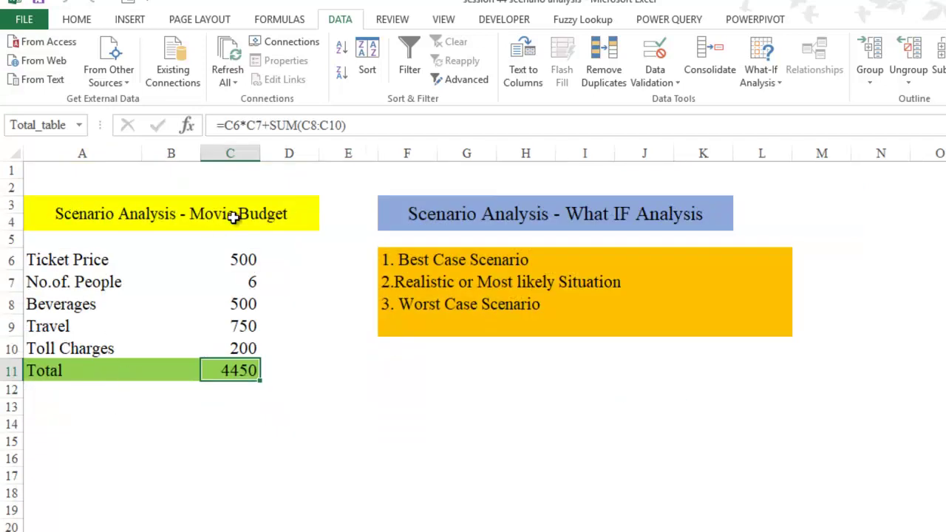
pyautogui.hotkey('ctrl', 'pageup')
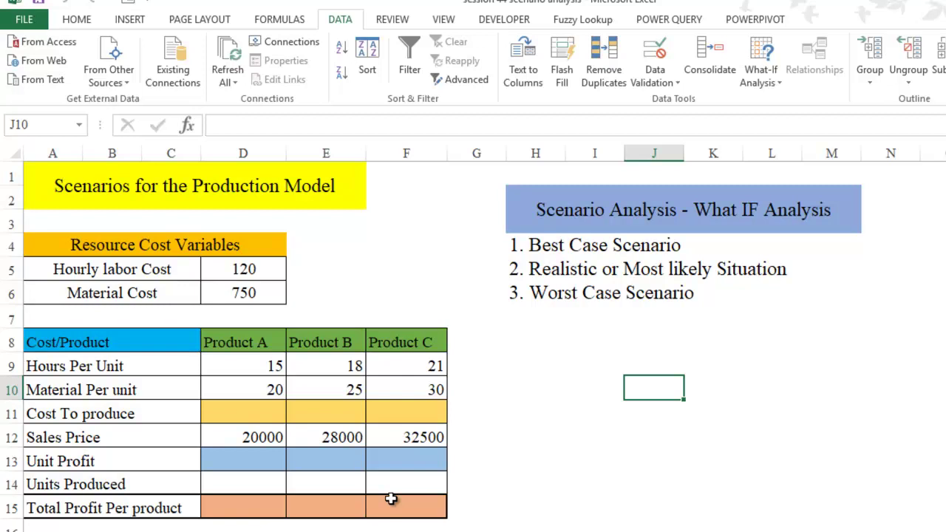
# Step: Define the name Hourly_labor_cost for the hourly labor cost value in cell D5
pyautogui.click(243, 269)
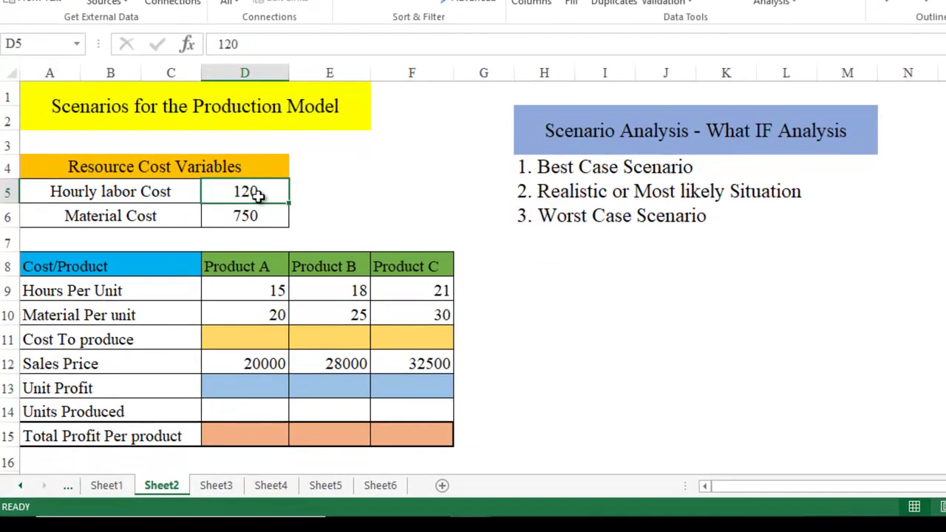
pyautogui.click(47, 43)
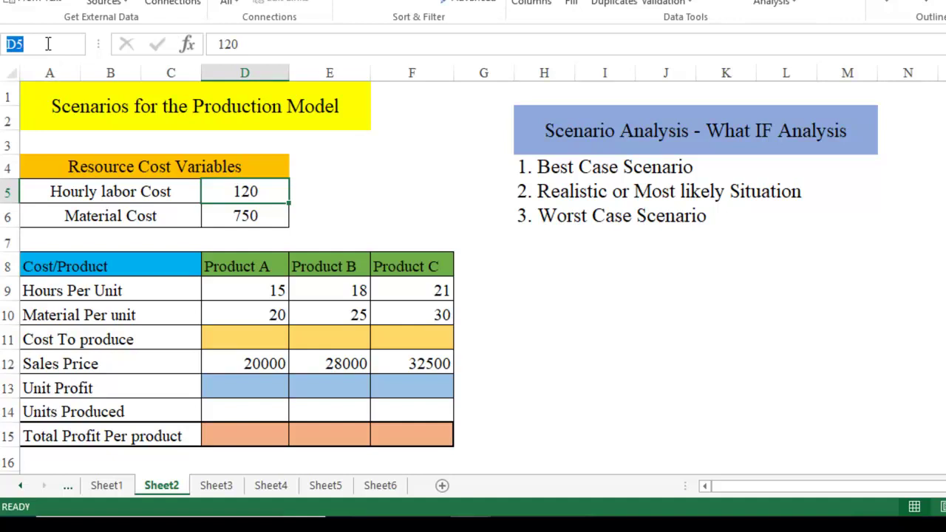
pyautogui.write('Hourly_labor_Cost')
pyautogui.press('Return')
pyautogui.click(262, 191)
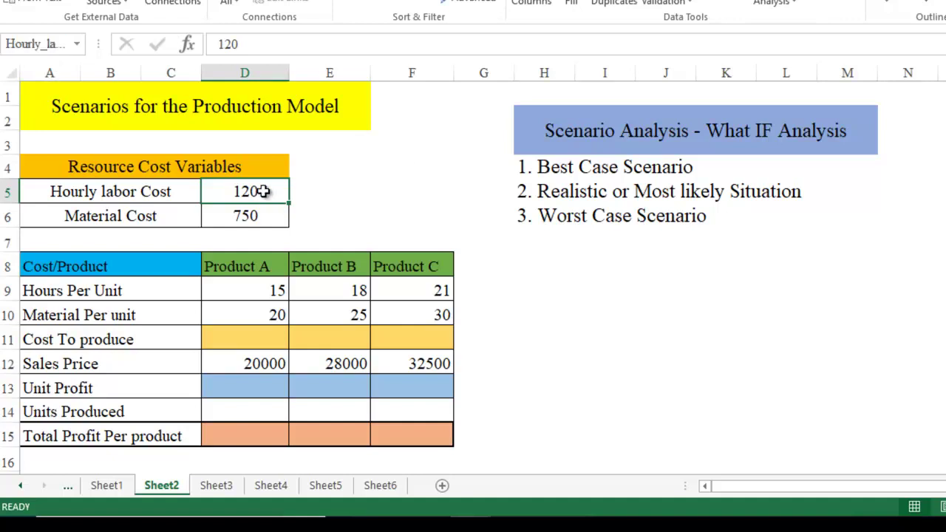
pyautogui.click(76, 44)
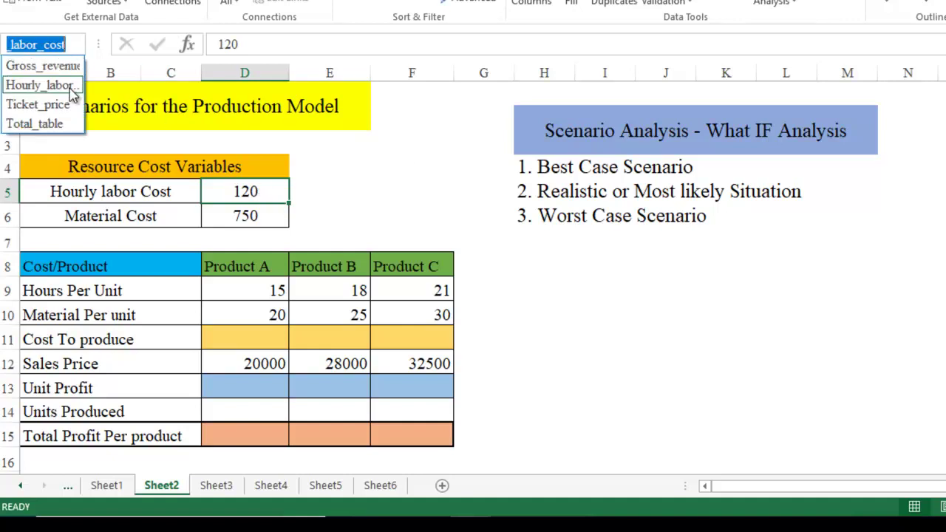
# Step: Define the name Material_cost for the material cost value in cell D6
pyautogui.click(206, 216)
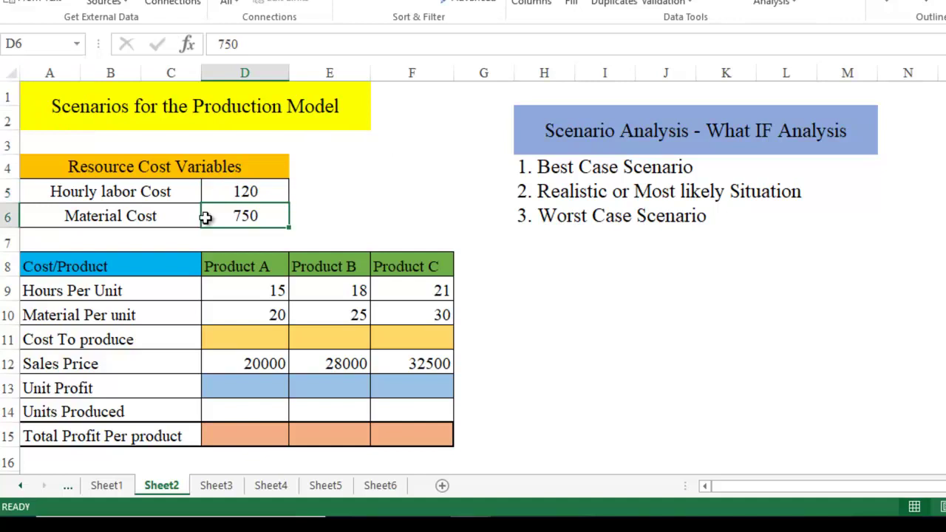
pyautogui.click(39, 41)
pyautogui.write('material_cost')
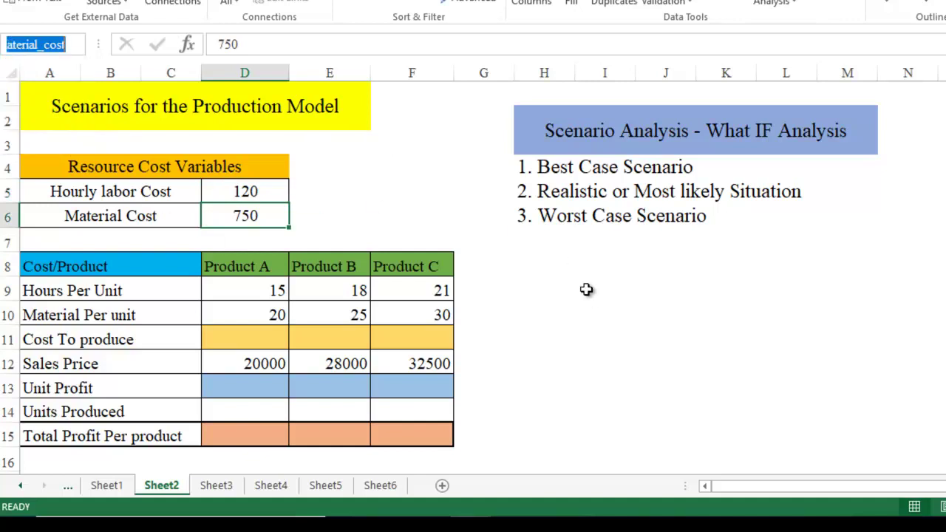
# Step: Define the name Total_profit_per_product for the total profit cells D15:F15 and check it in the list of names
pyautogui.click(214, 437)
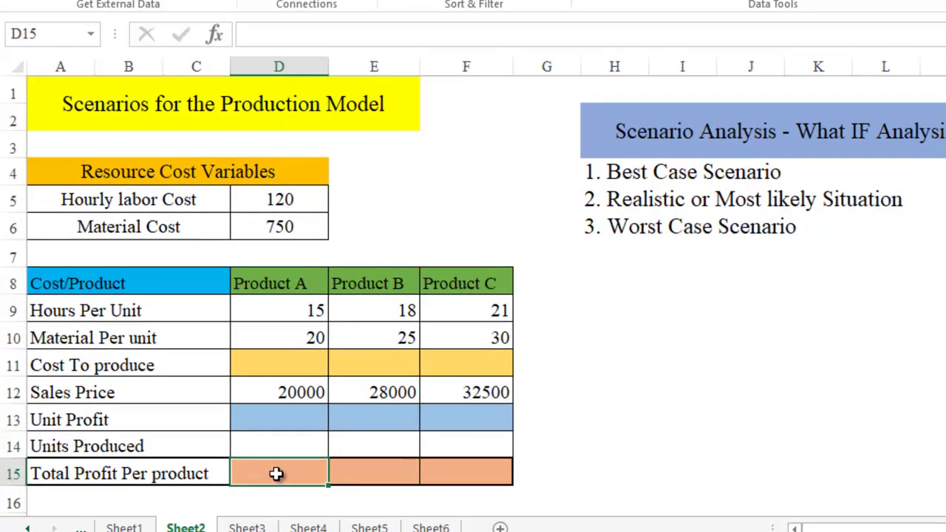
pyautogui.click(49, 36)
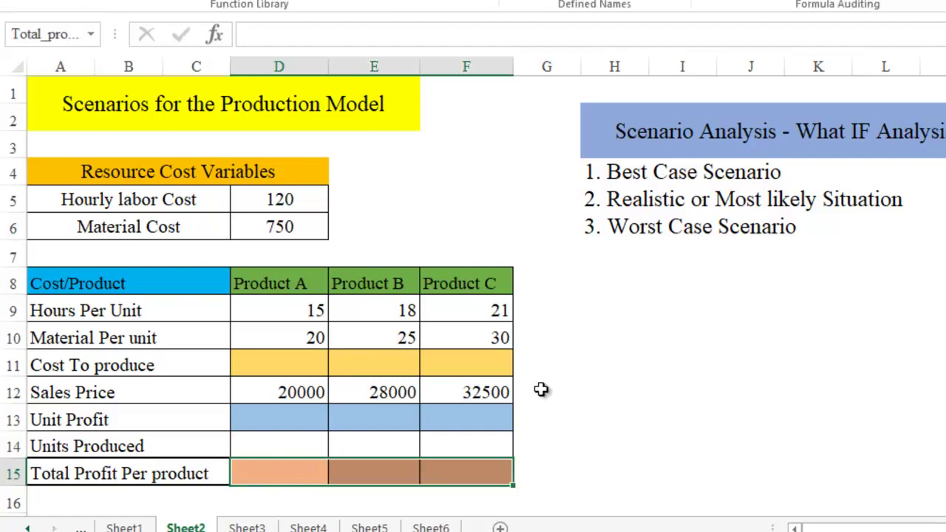
pyautogui.click(90, 34)
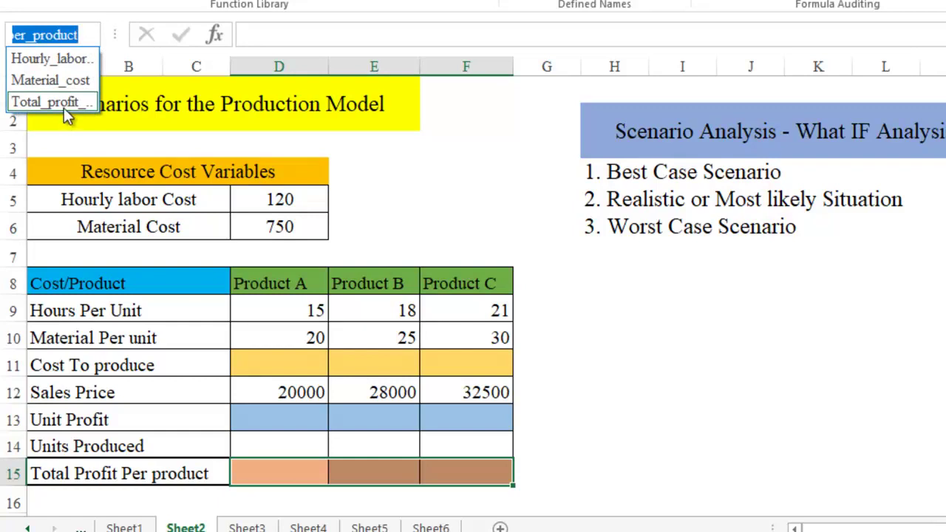
pyautogui.press('Escape')
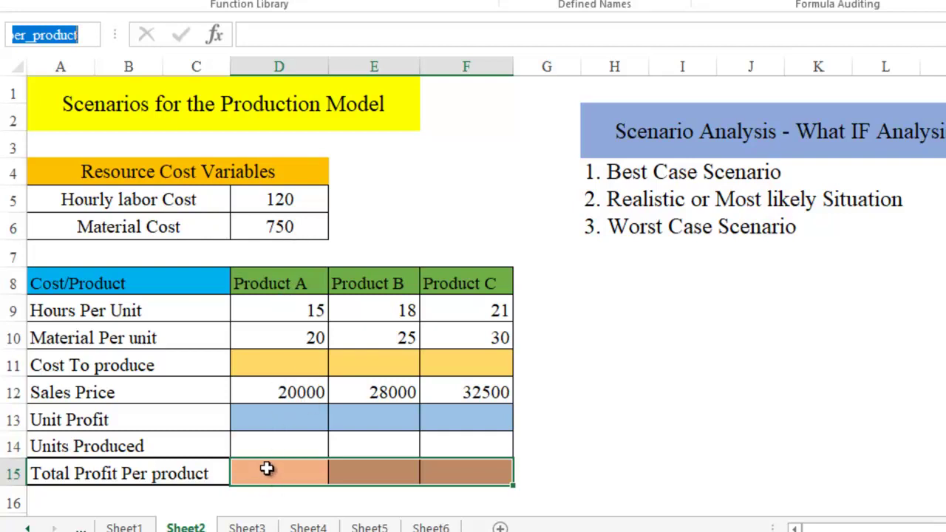
# Step: Calculate Product A's cost to produce in D11 with =Hourly_labor_cost*D9+Material_cost*D10 and copy the formula across to Products B and C
pyautogui.click(247, 363)
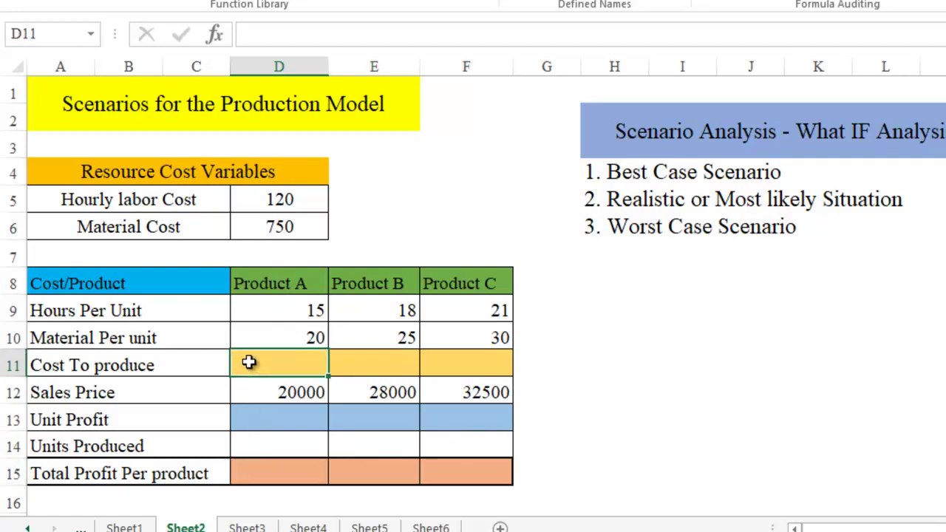
pyautogui.write('=')
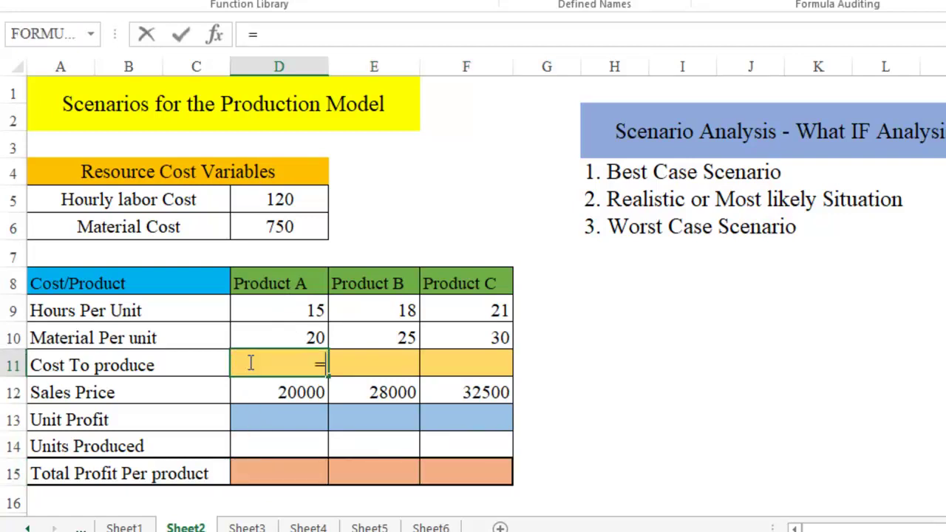
pyautogui.click(262, 201)
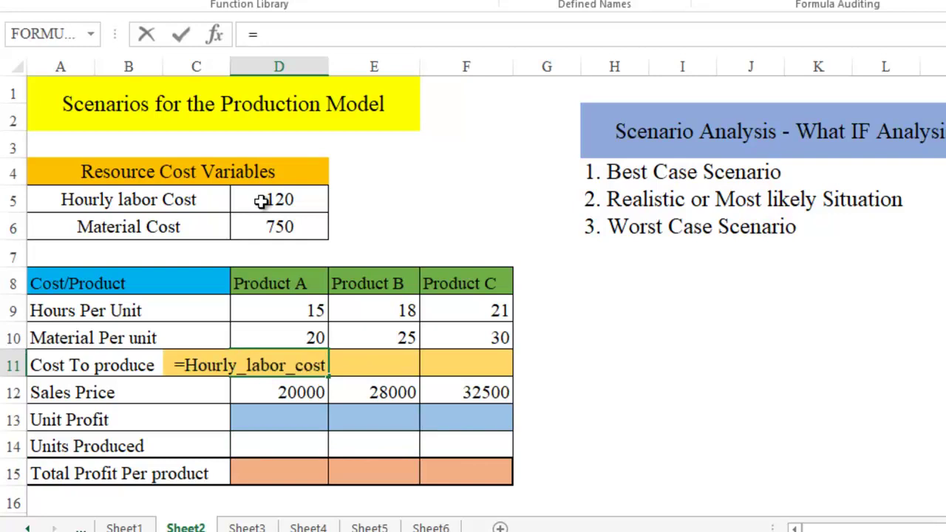
pyautogui.write('*')
pyautogui.click(295, 309)
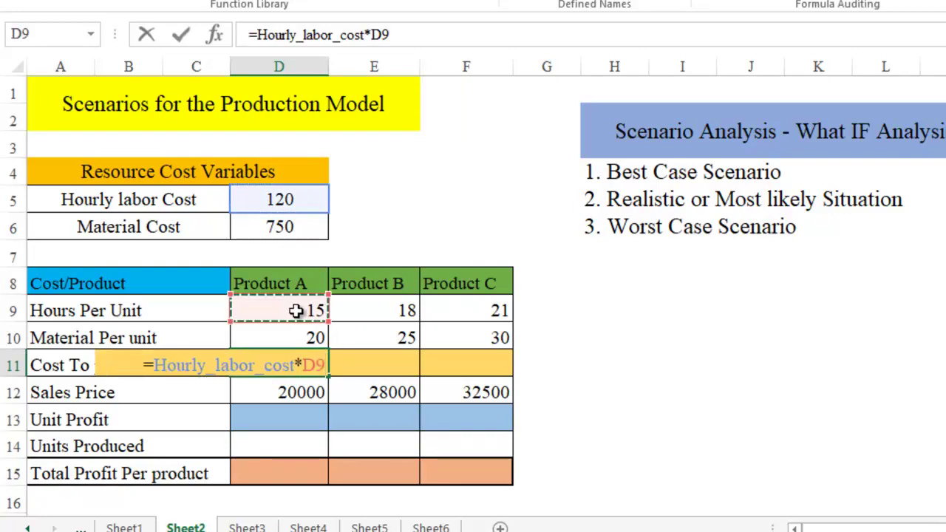
pyautogui.write('+')
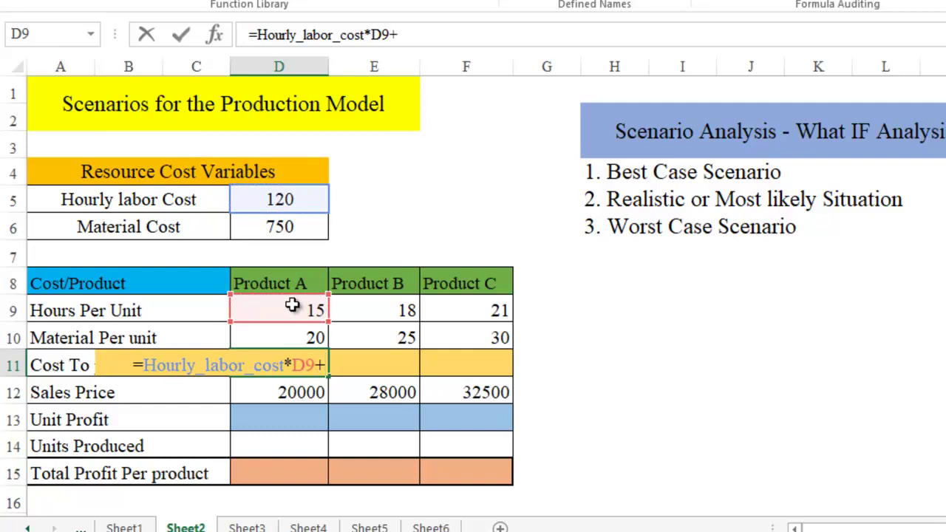
pyautogui.click(278, 217)
pyautogui.write('*')
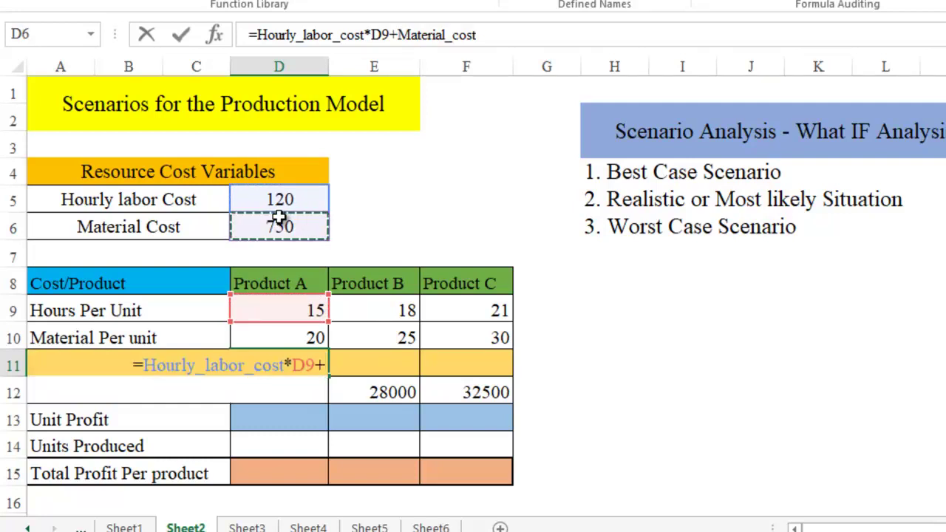
pyautogui.click(285, 334)
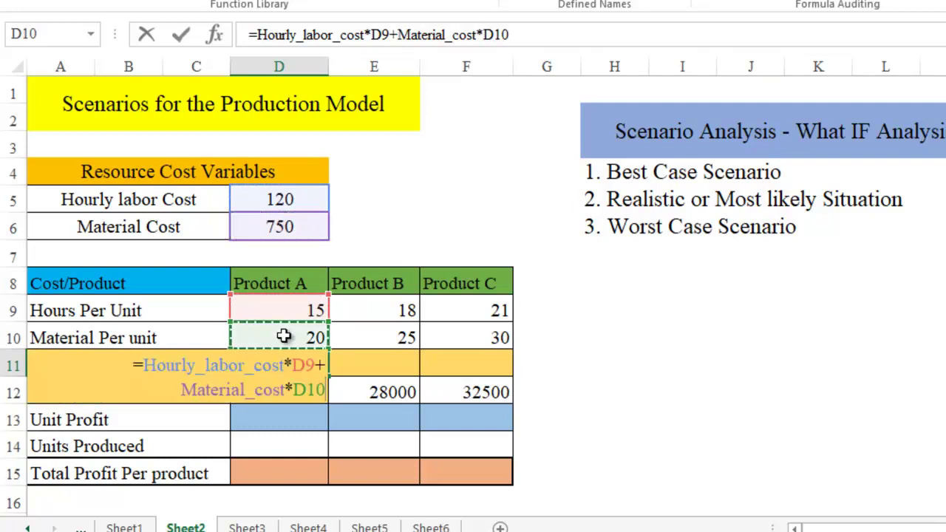
pyautogui.press('Return')
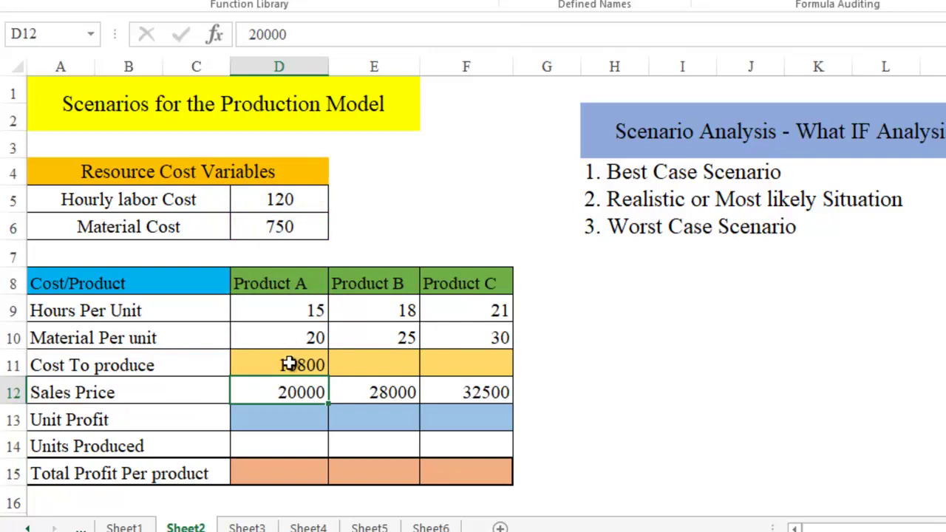
pyautogui.click(293, 364)
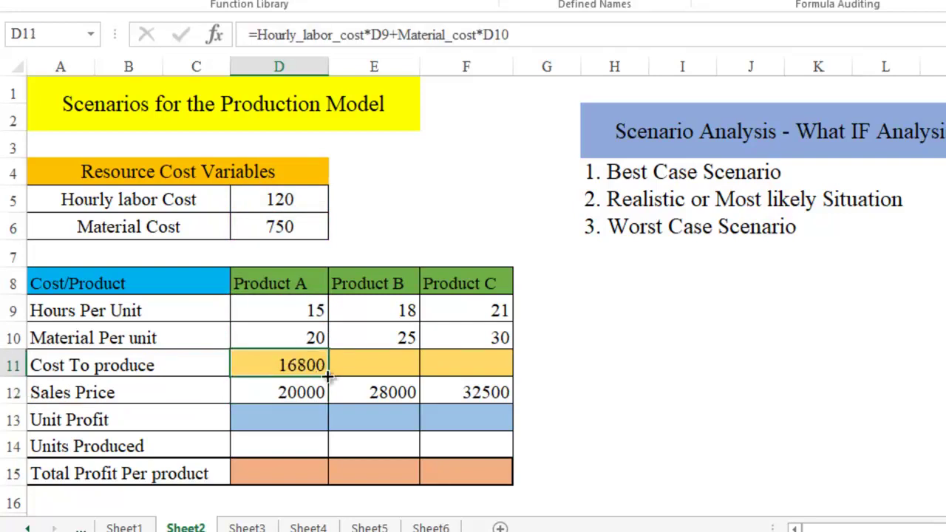
pyautogui.moveTo(329, 378); pyautogui.dragTo(515, 374)
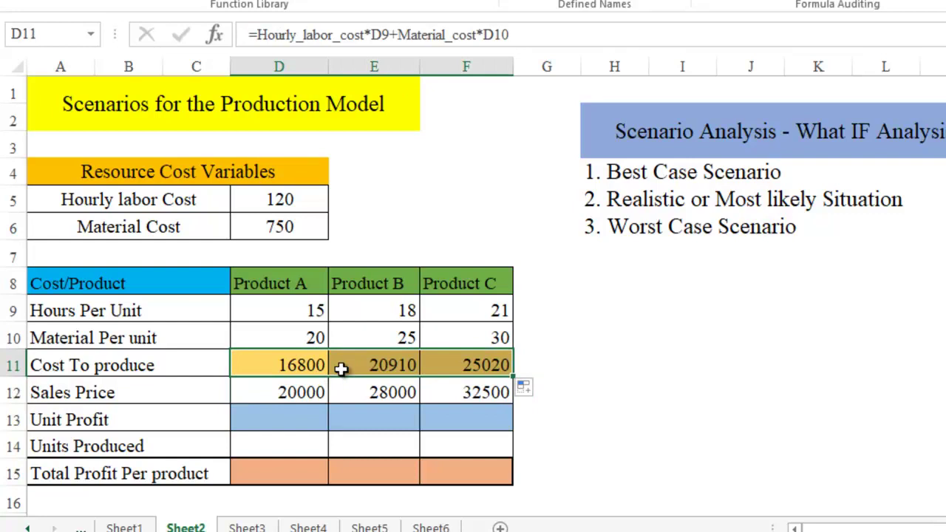
# Step: Calculate Product A's unit profit in D13 with =D12-D11 and copy the formula across to Products B and C
pyautogui.click(258, 418)
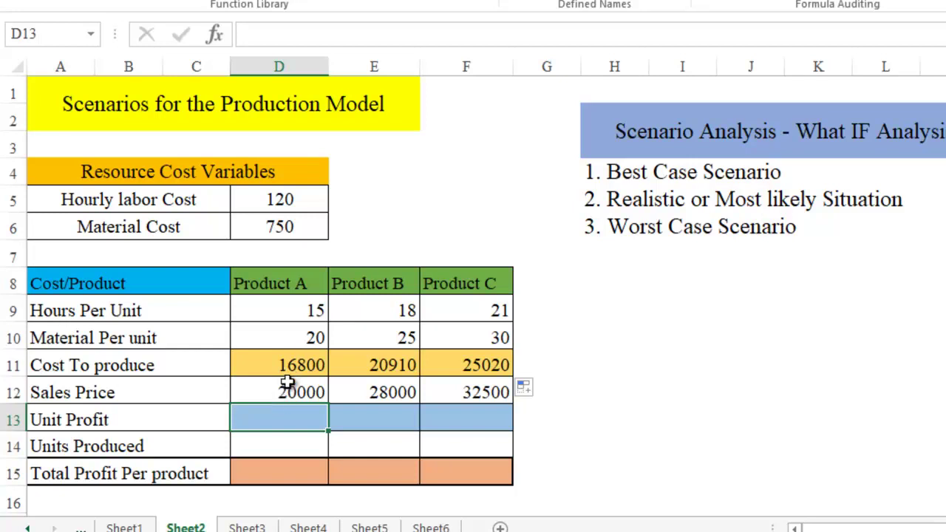
pyautogui.write('=')
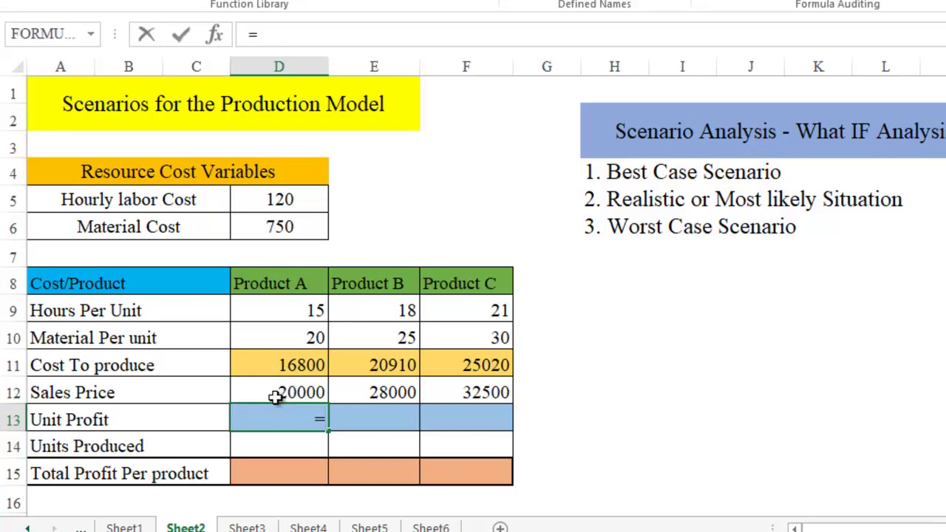
pyautogui.click(274, 390)
pyautogui.write('-')
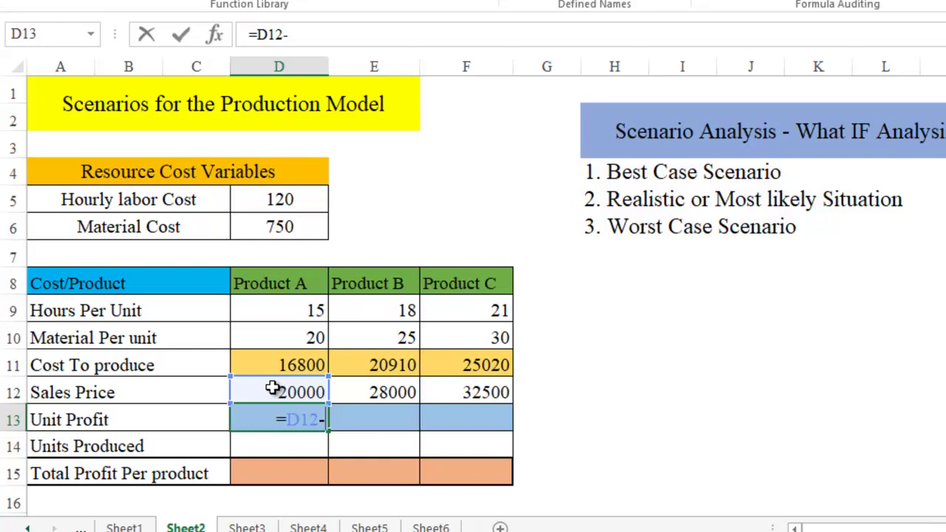
pyautogui.click(296, 361)
pyautogui.press('Return')
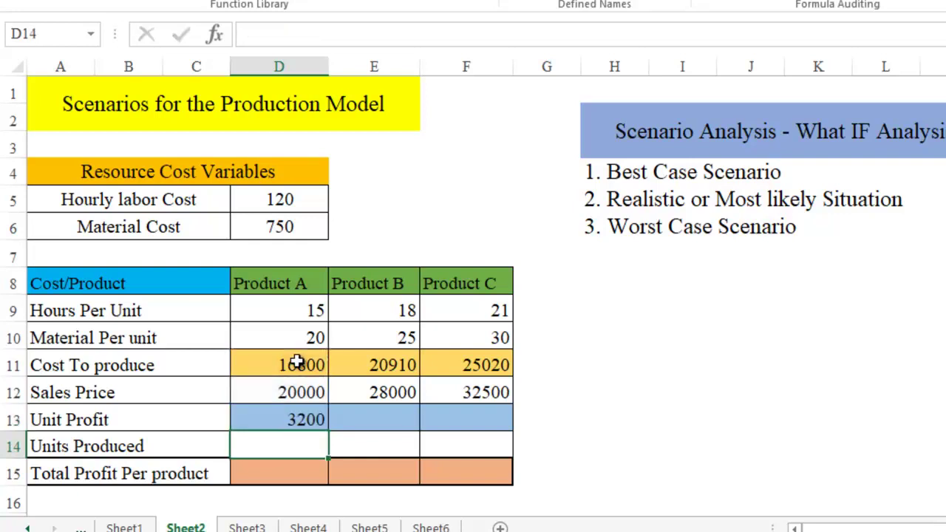
pyautogui.click(319, 420)
pyautogui.moveTo(329, 431); pyautogui.dragTo(492, 426)
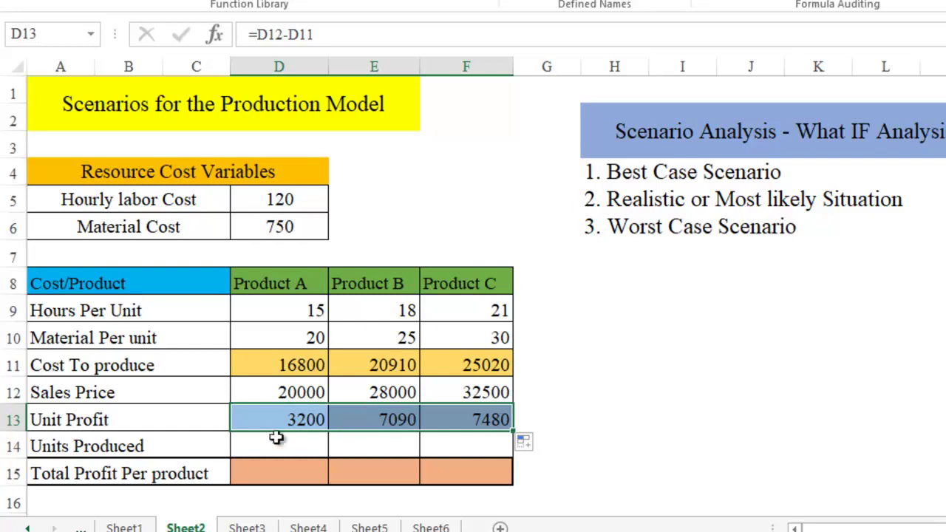
# Step: Enter the units produced as 12 for Product A, 15 for Product B and 18 for Product C
pyautogui.click(276, 442)
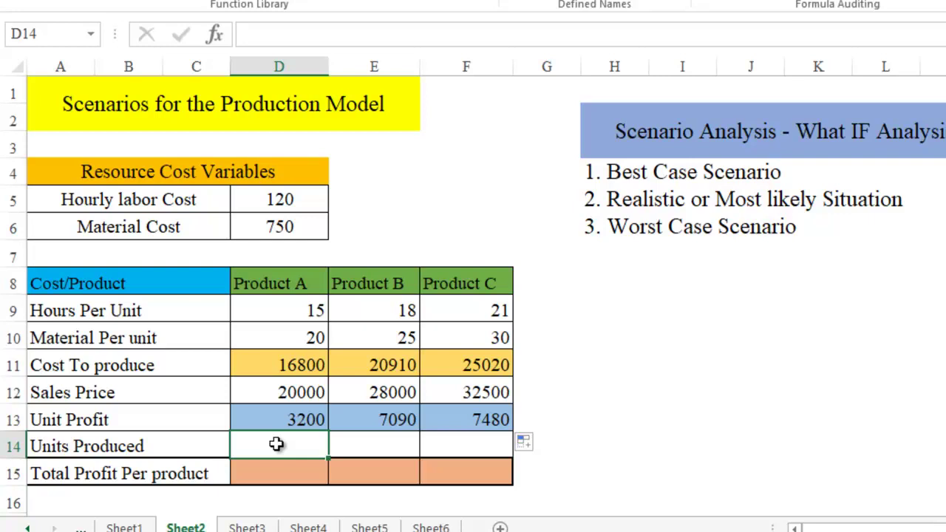
pyautogui.write('12')
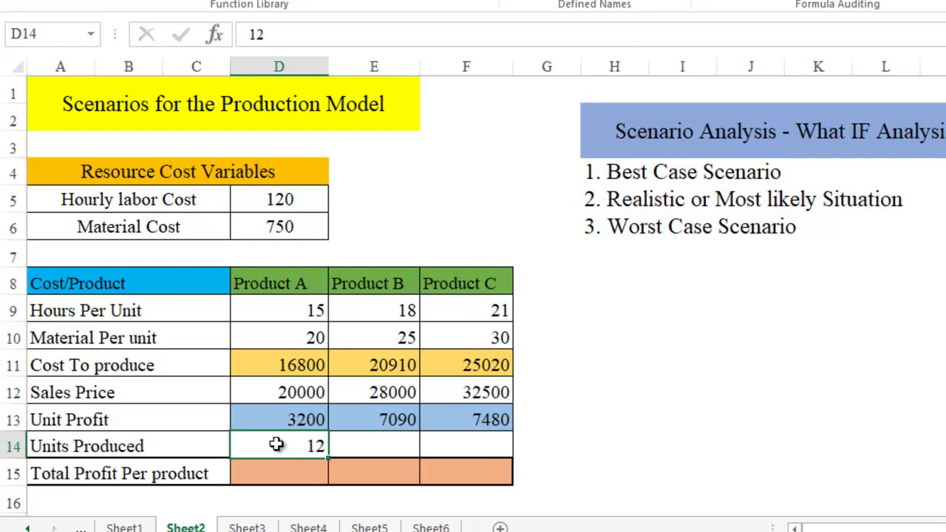
pyautogui.press('Tab')
pyautogui.write('15')
pyautogui.press('Tab')
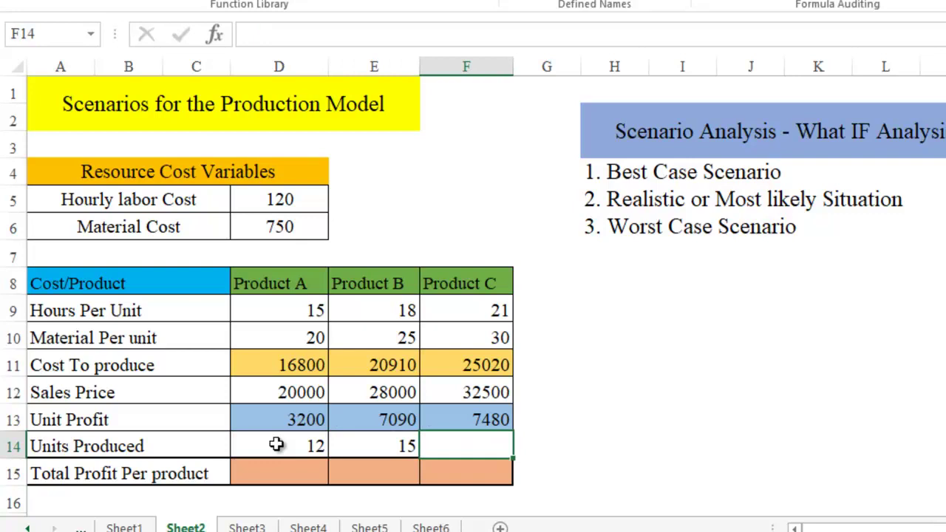
pyautogui.write('18')
pyautogui.click(617, 404)
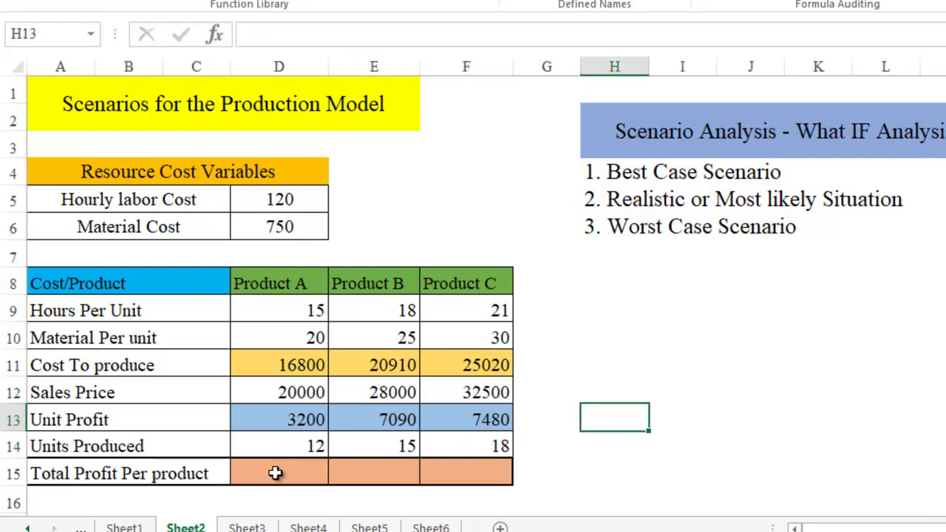
# Step: Calculate Product A's total profit in D15 with =D13*D14 and copy the formula across to Products B and C
pyautogui.click(273, 474)
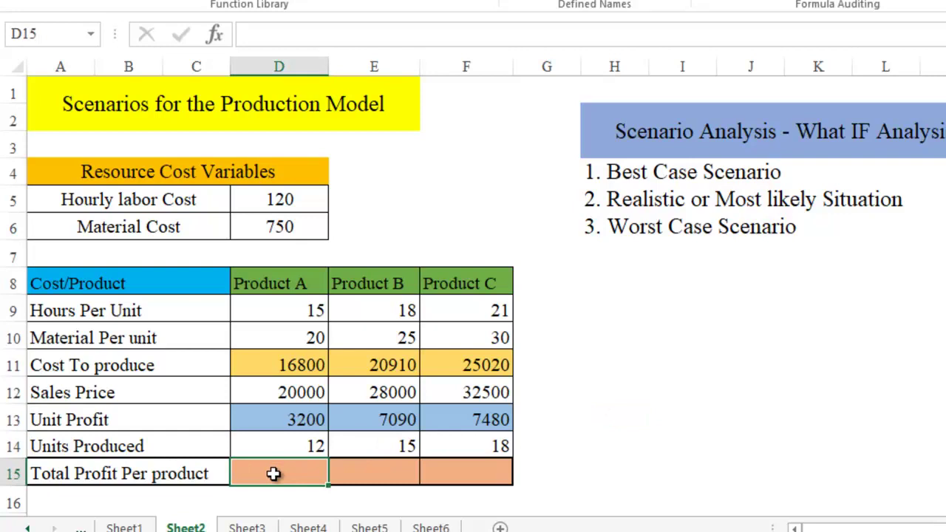
pyautogui.write('=')
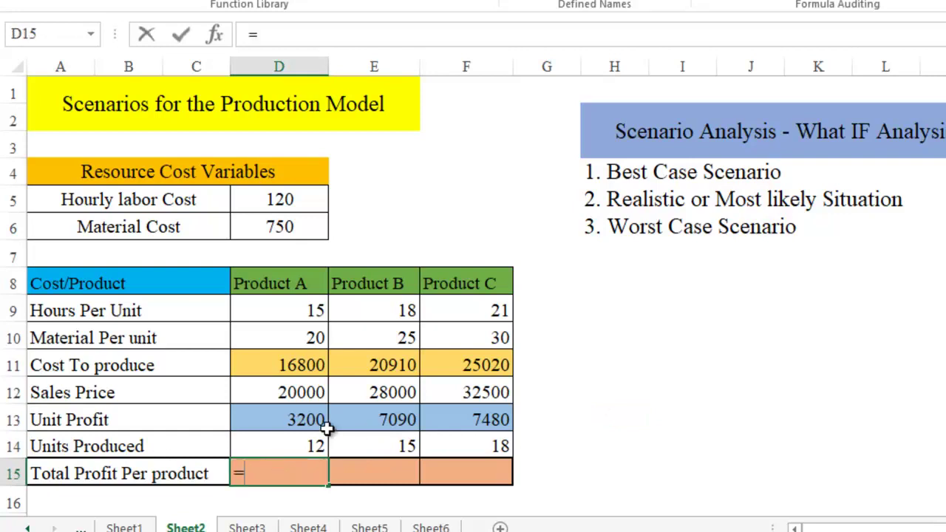
pyautogui.click(312, 420)
pyautogui.write('*')
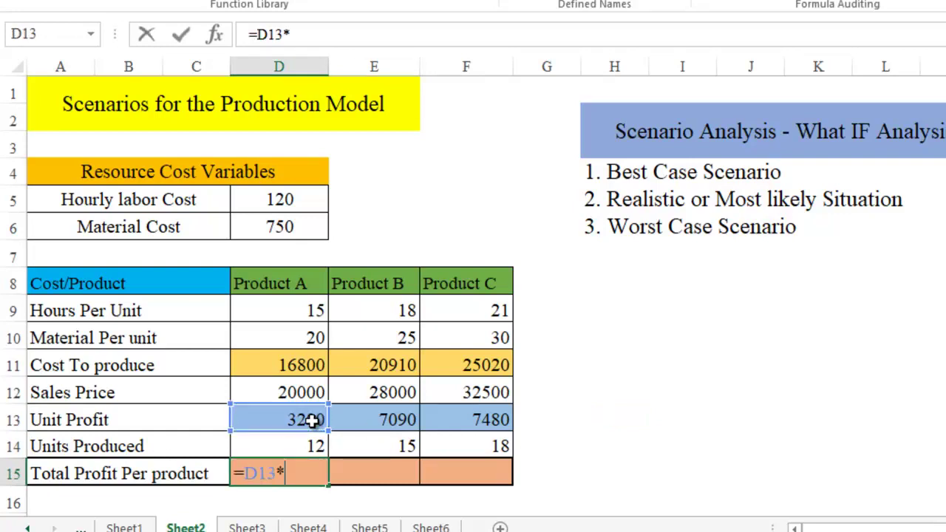
pyautogui.click(289, 446)
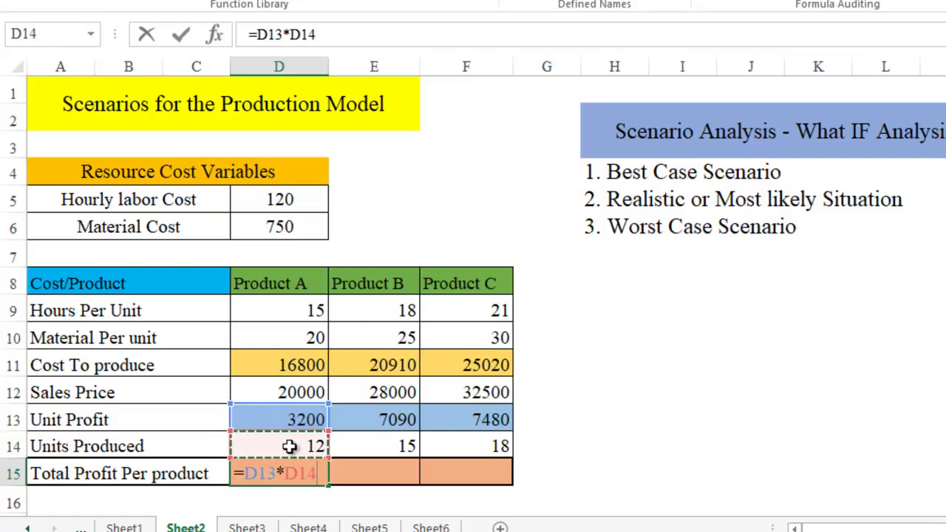
pyautogui.press('Return')
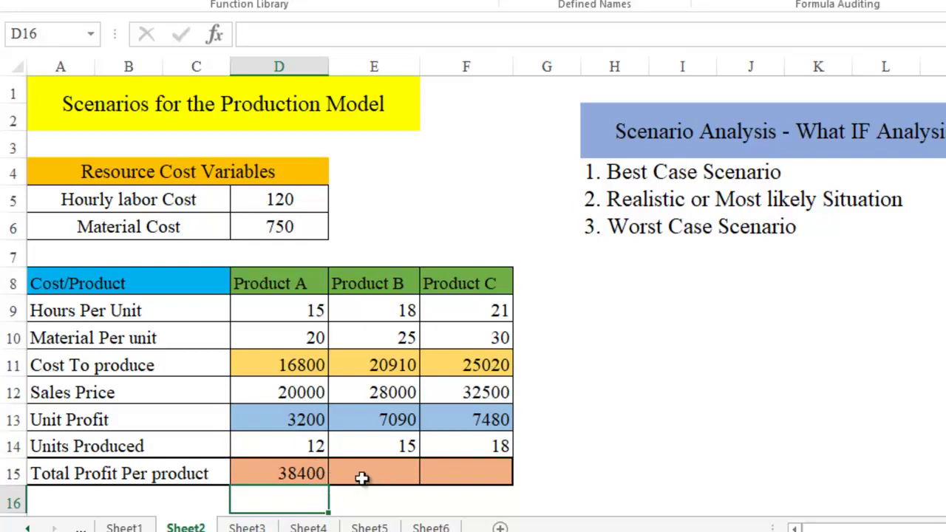
pyautogui.click(306, 473)
pyautogui.moveTo(329, 485); pyautogui.dragTo(512, 482)
pyautogui.click(652, 448)
pyautogui.scroll(-1, 553, 441)
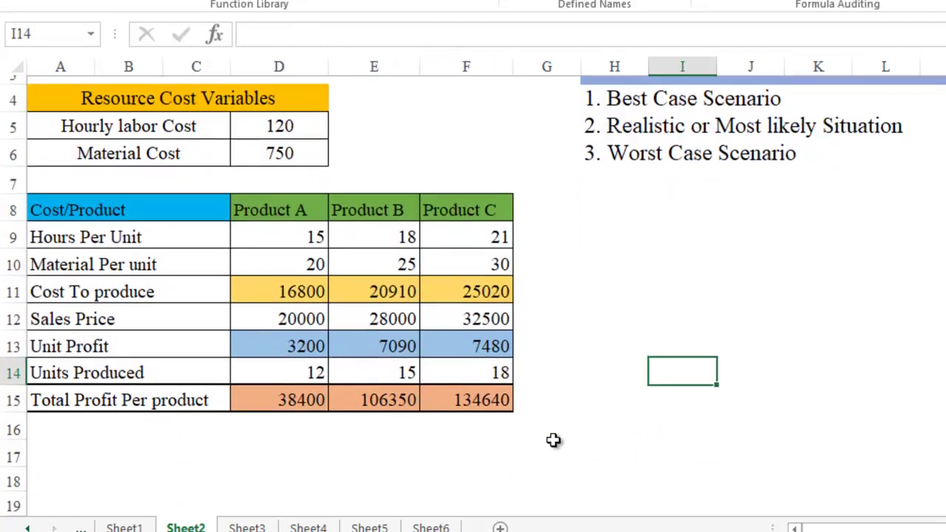
pyautogui.scroll(1, 480, 418)
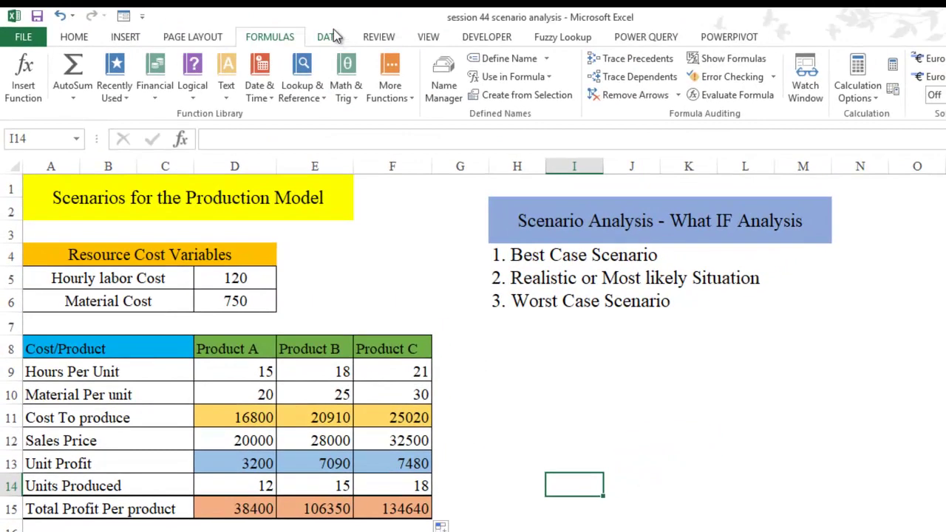
# Step: In the Scenario Manager, add a scenario named Best Scenario with the hourly labor and material cost cells D5 and D6 as changing cells
pyautogui.click(330, 37)
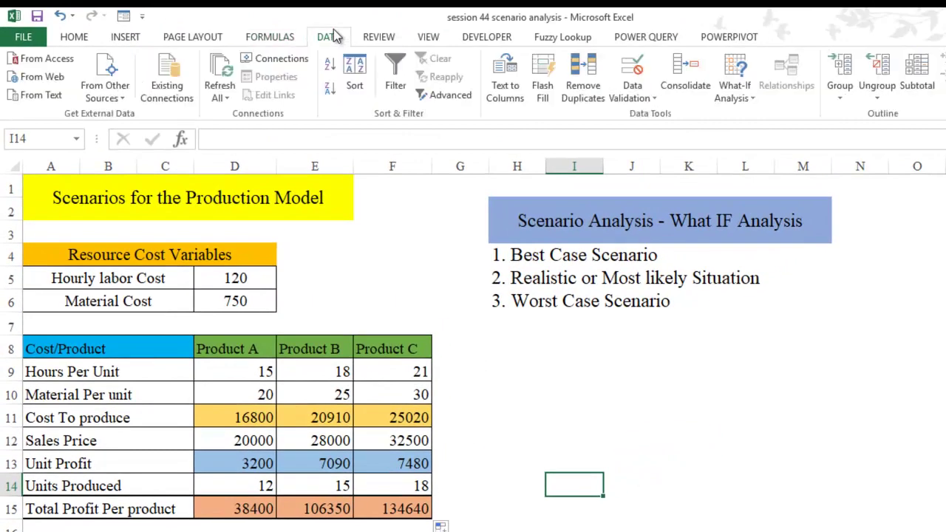
pyautogui.click(740, 95)
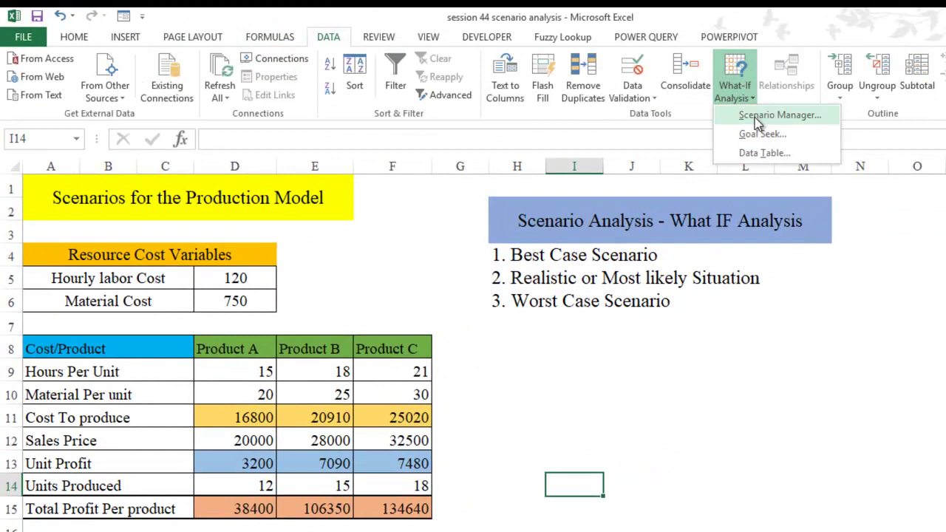
pyautogui.click(756, 119)
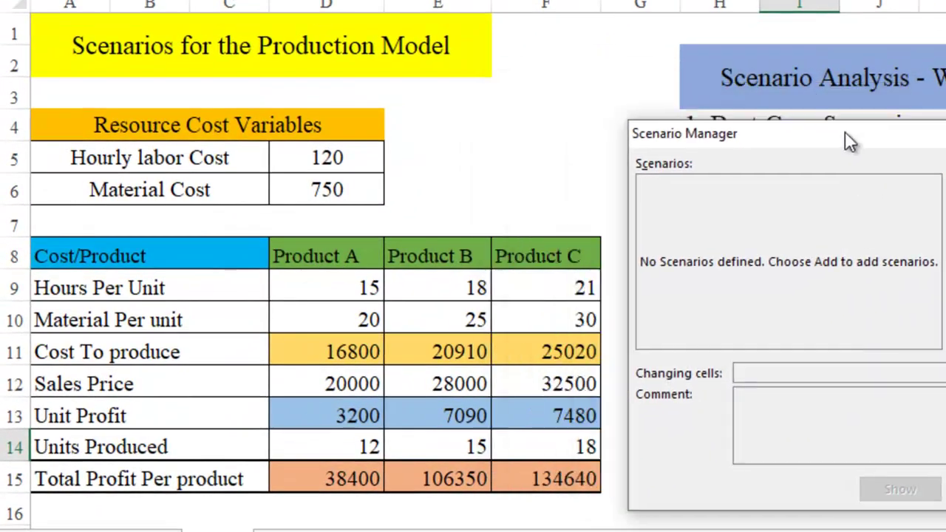
pyautogui.moveTo(848, 140); pyautogui.dragTo(945, 114)
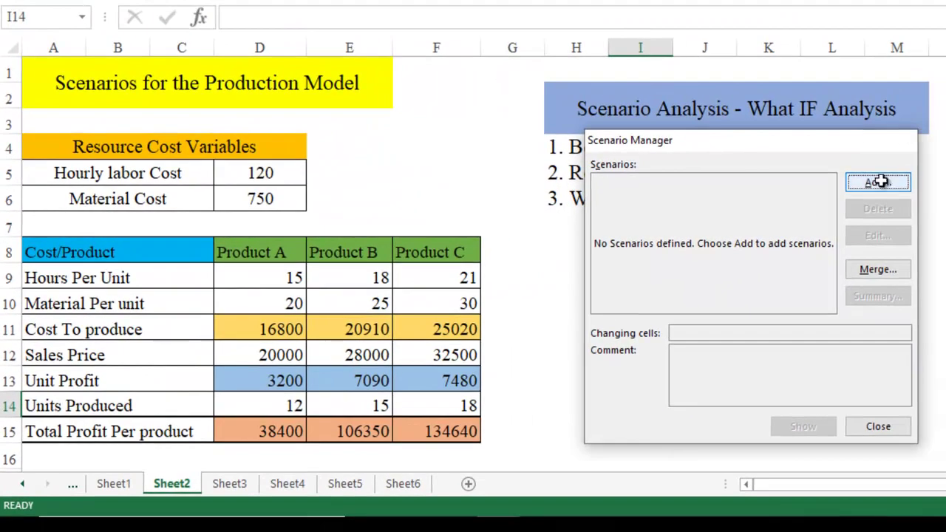
pyautogui.click(877, 181)
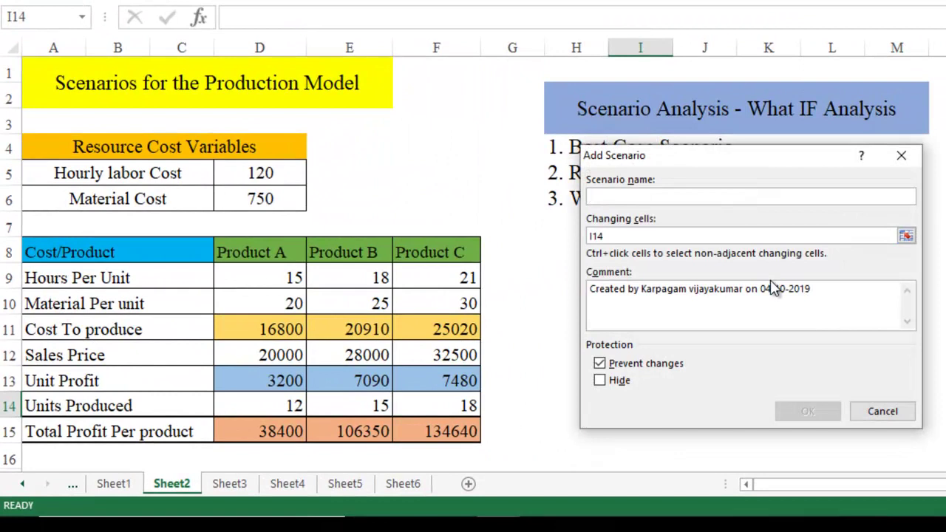
pyautogui.write('Best Scenario')
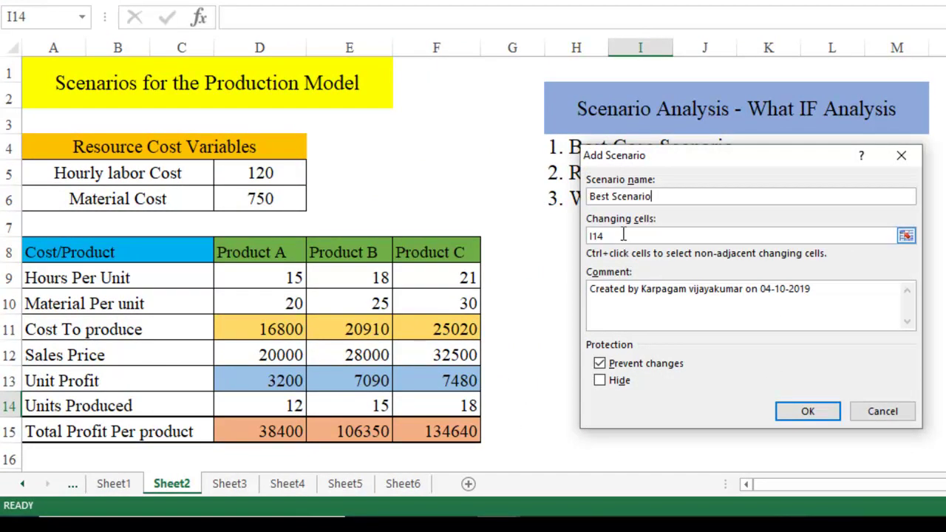
pyautogui.moveTo(623, 235); pyautogui.dragTo(569, 237)
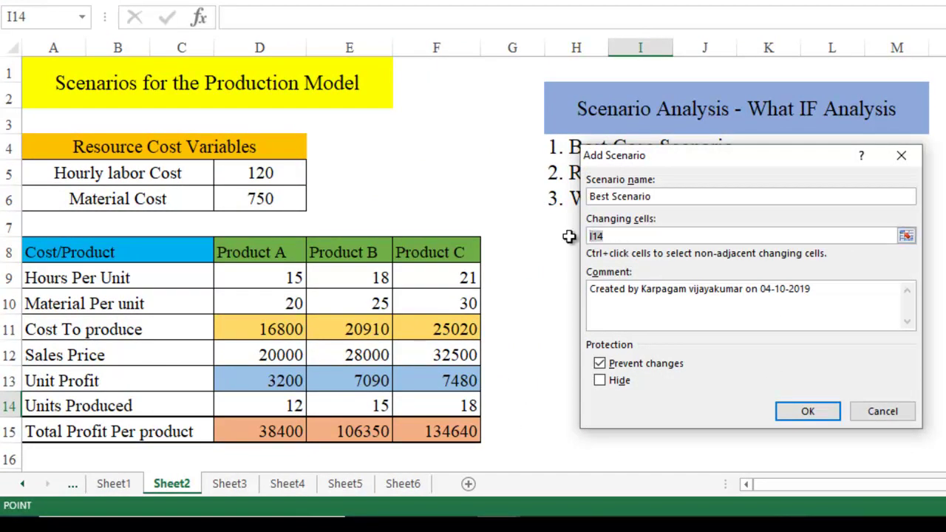
pyautogui.click(251, 174)
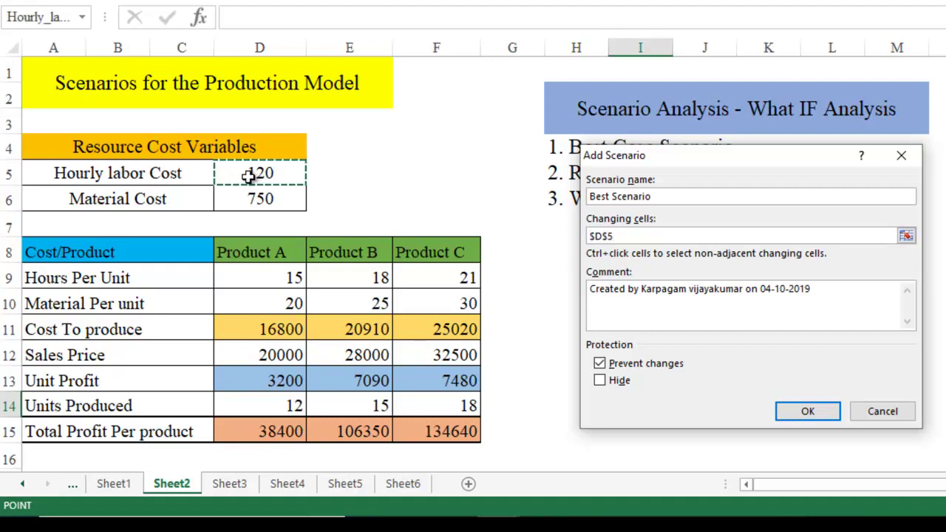
pyautogui.write(',')
pyautogui.click(250, 200)
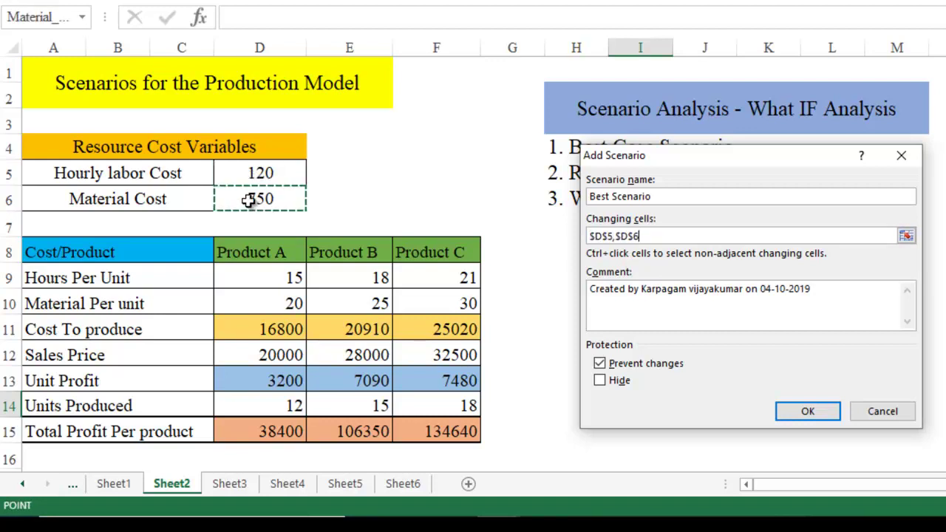
pyautogui.click(808, 411)
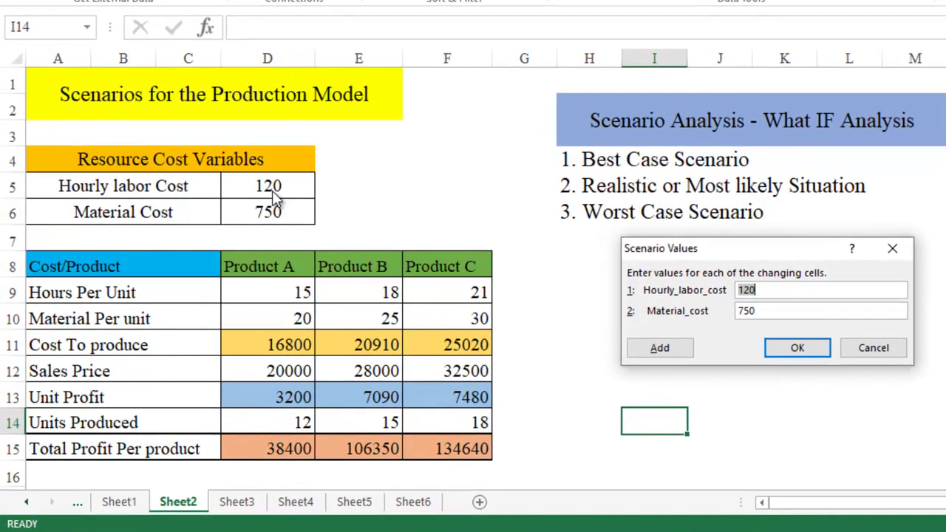
# Step: Set the Best Scenario values to 100 for hourly labor cost and 650 for material cost, and show the scenario in the model
pyautogui.write('1')
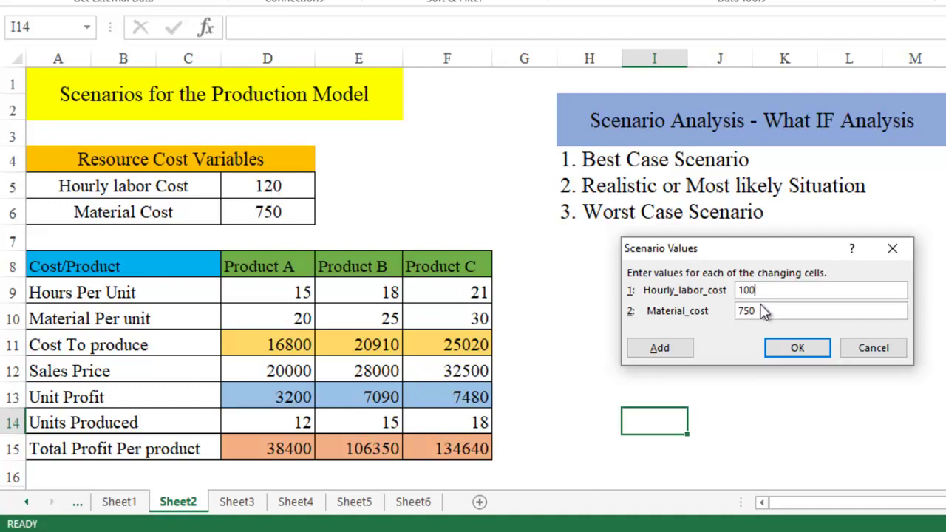
pyautogui.moveTo(764, 311); pyautogui.dragTo(727, 310)
pyautogui.click(791, 351)
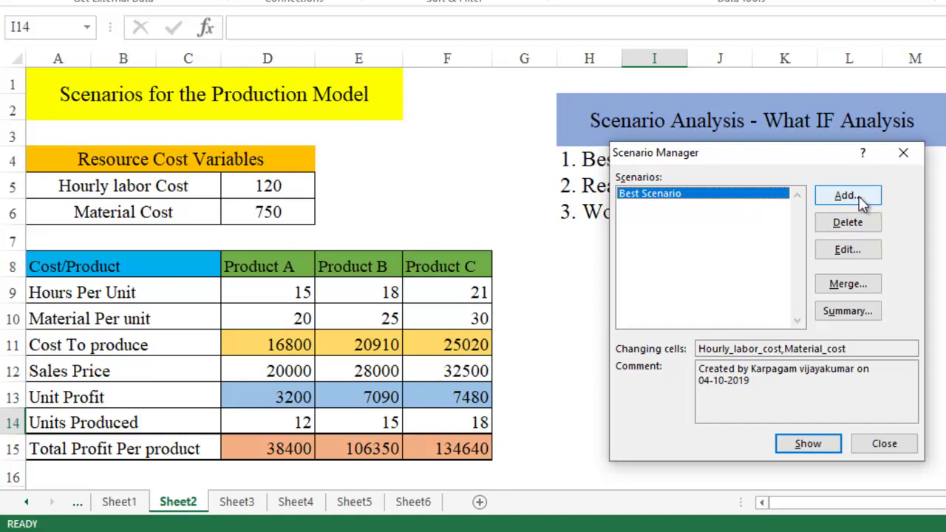
pyautogui.doubleClick(759, 197)
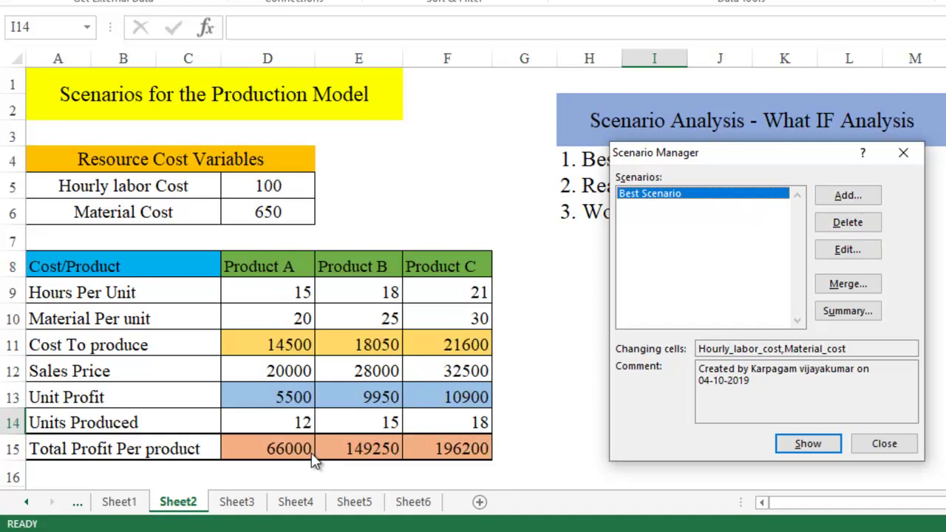
# Step: Add a scenario named Realistic Scenario or Most Likely Scenario with D5 and D6 as the changing cells
pyautogui.click(847, 195)
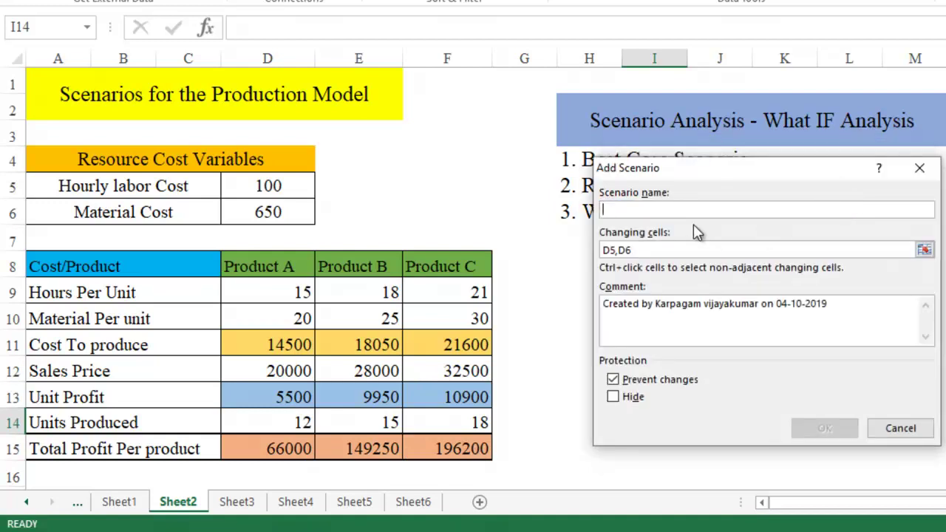
pyautogui.write('Realistic Scenario or Most Likely Scenario')
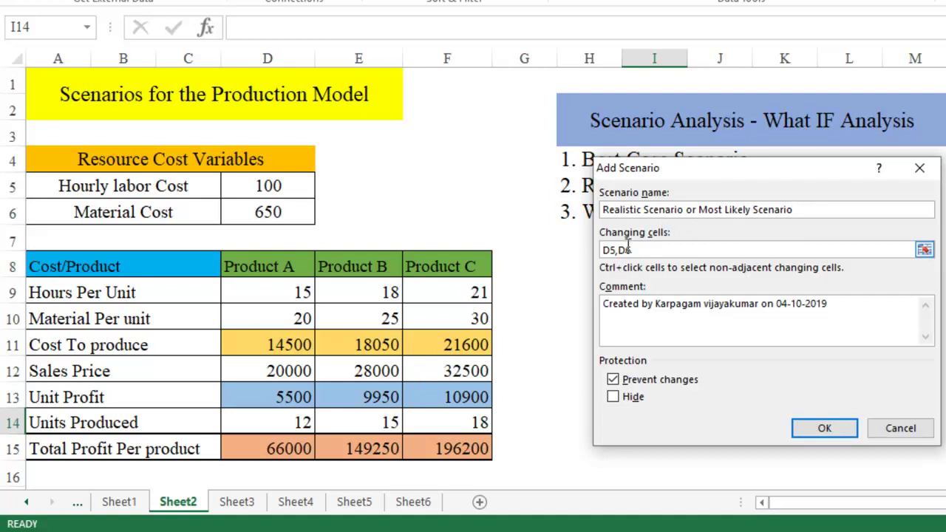
pyautogui.moveTo(634, 250); pyautogui.dragTo(549, 247)
pyautogui.press('BackSpace')
pyautogui.click(273, 190)
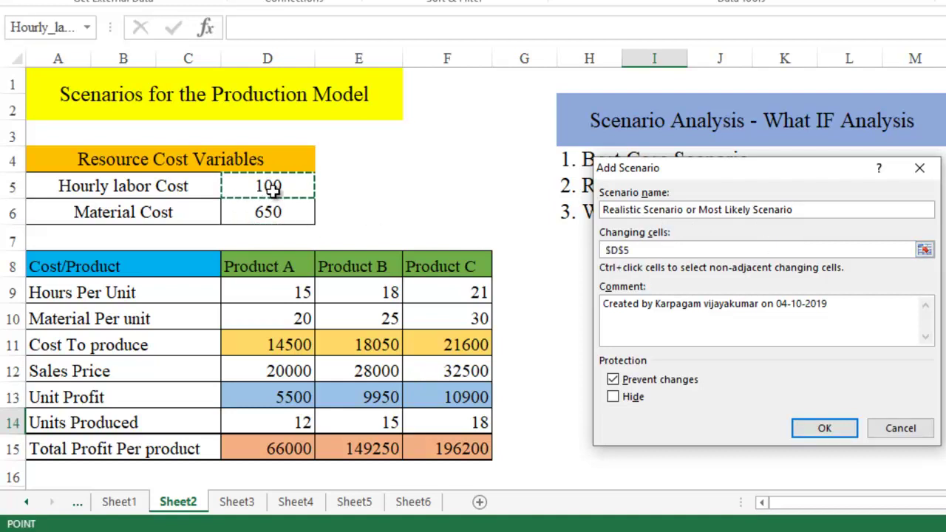
pyautogui.write(',')
pyautogui.click(274, 213)
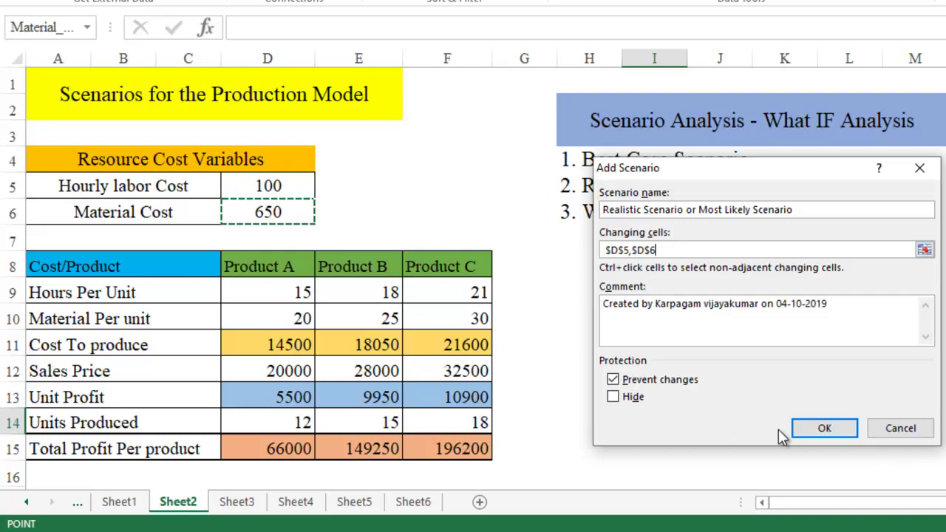
pyautogui.click(822, 429)
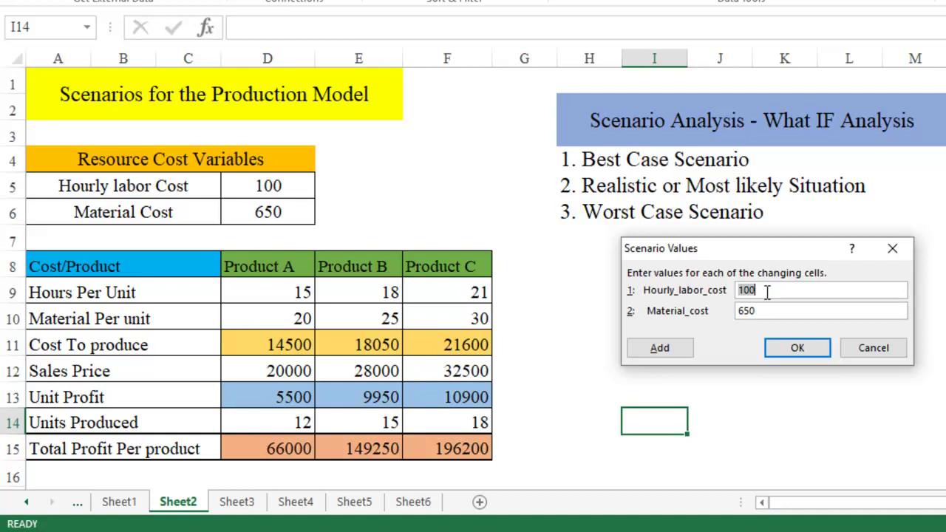
# Step: Set the realistic scenario's hourly labor cost to 175 and material cost to 800, and show the scenario in the model
pyautogui.write('175')
pyautogui.press('Tab')
pyautogui.write('800')
pyautogui.click(820, 343)
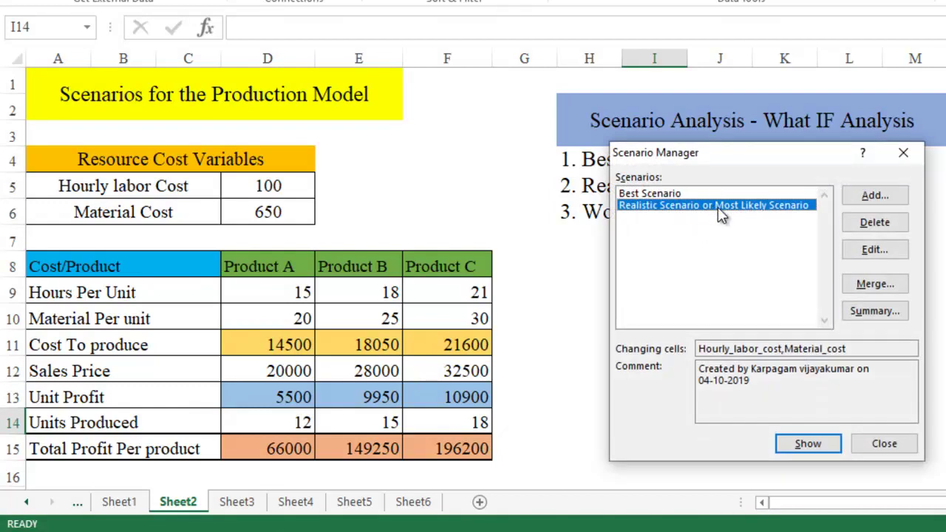
pyautogui.click(822, 448)
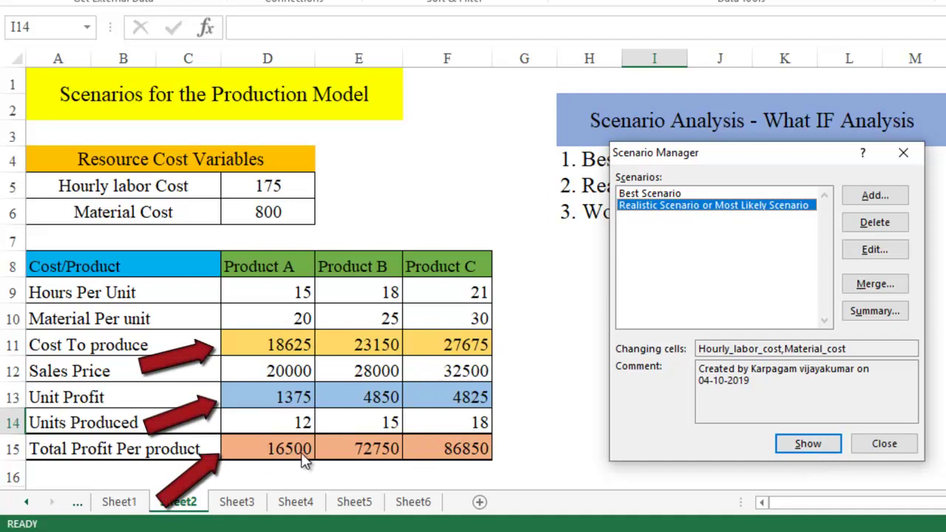
# Step: Show the Best Scenario again and add a scenario named Worst Case Scenario with D5 and D6 as changing cells
pyautogui.doubleClick(648, 195)
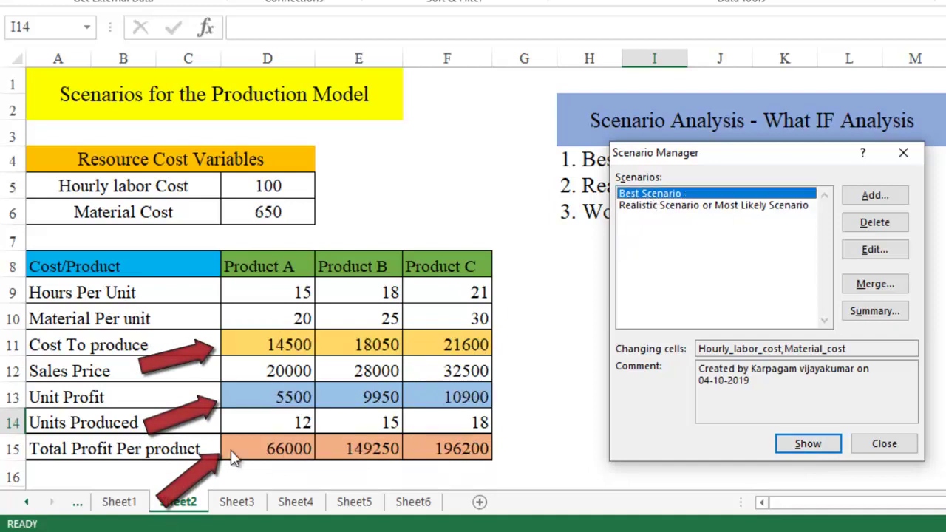
pyautogui.click(902, 196)
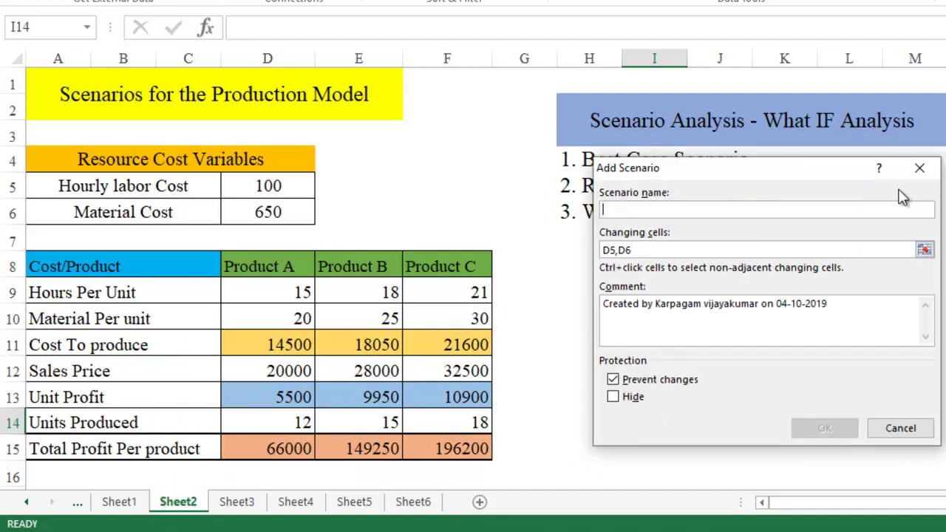
pyautogui.write('Worst Case Scenario')
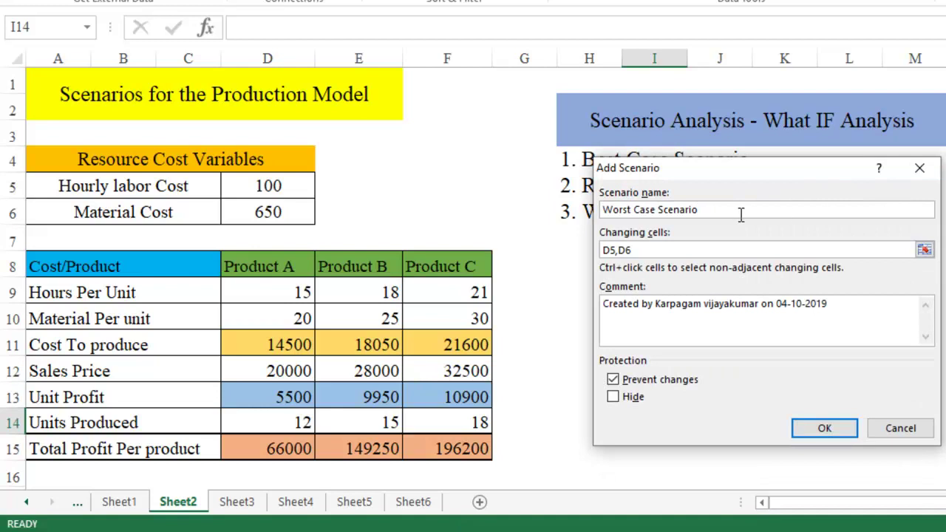
pyautogui.click(651, 254)
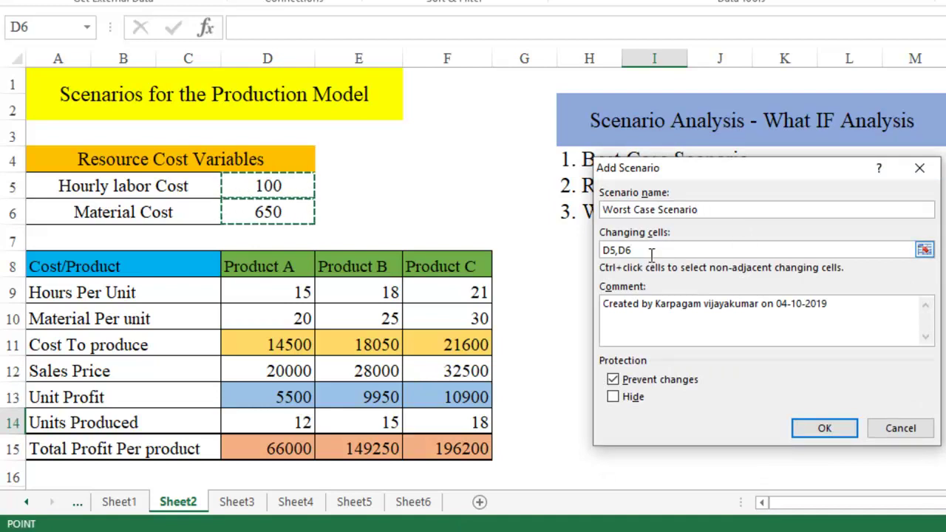
pyautogui.click(820, 428)
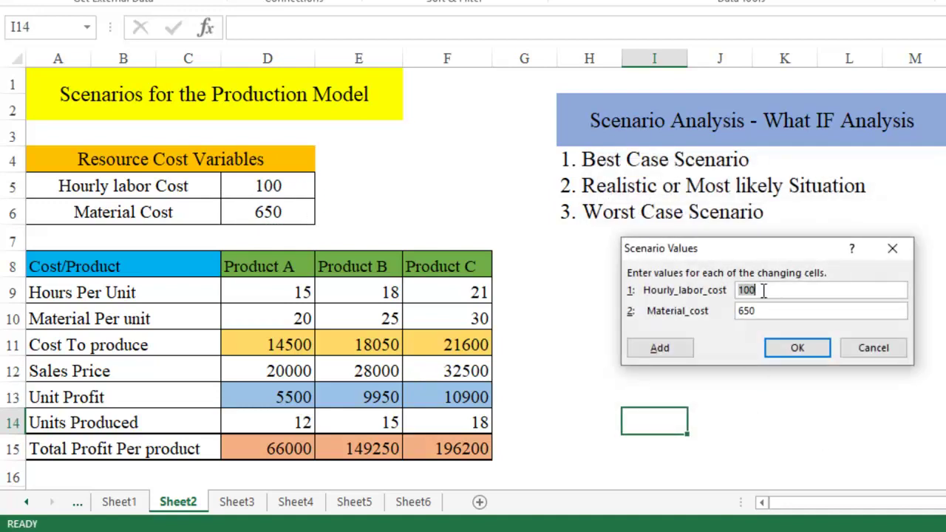
# Step: Set the worst case hourly labor cost to 250 and material cost to 800, and show the scenario in the model
pyautogui.write('250')
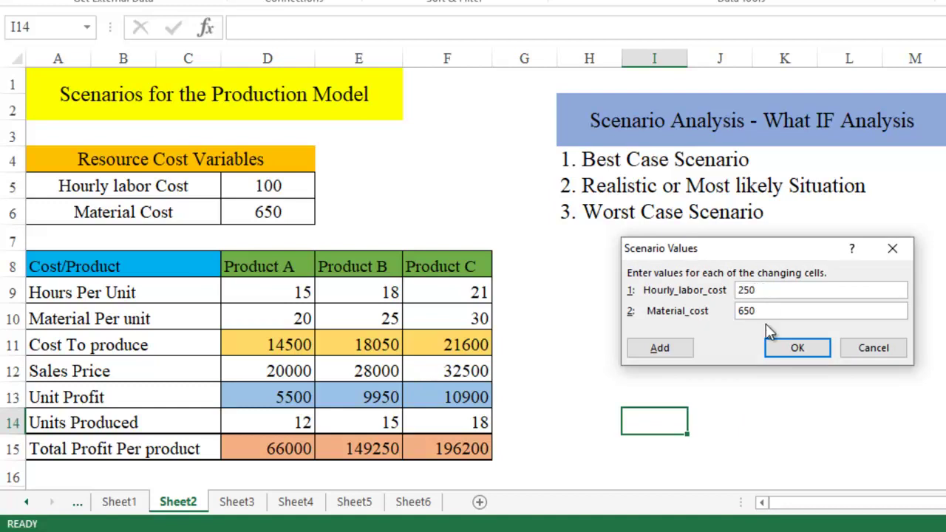
pyautogui.press('Tab')
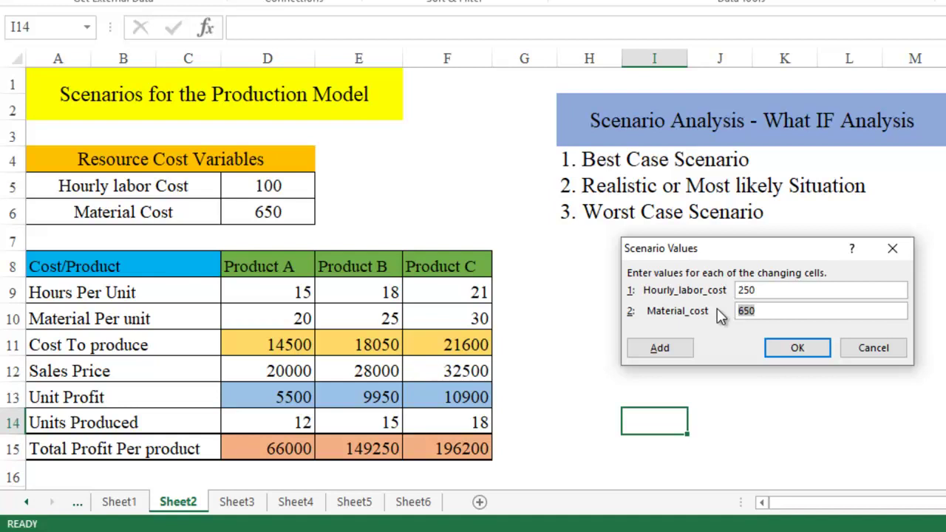
pyautogui.write('800')
pyautogui.click(812, 352)
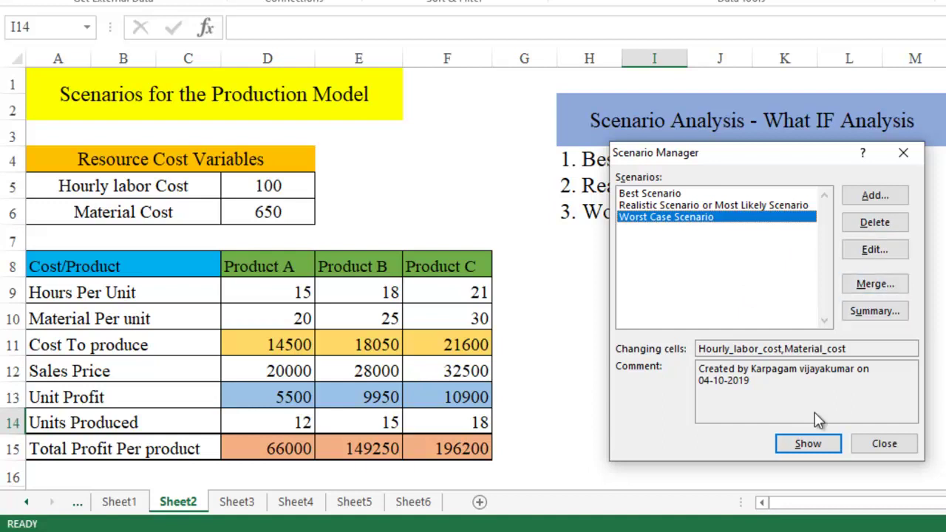
pyautogui.click(806, 448)
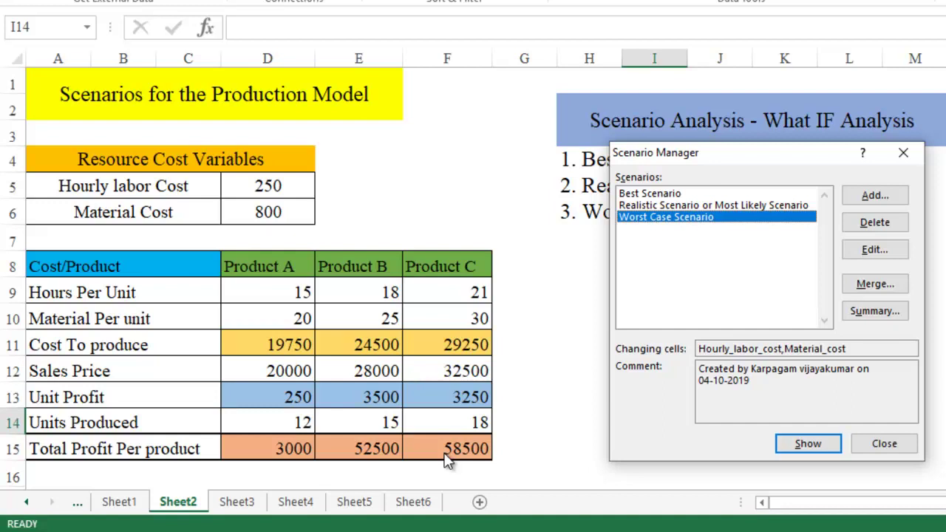
# Step: Create a scenario summary report with the total profit cells D15:F15 as the result cells
pyautogui.click(447, 452)
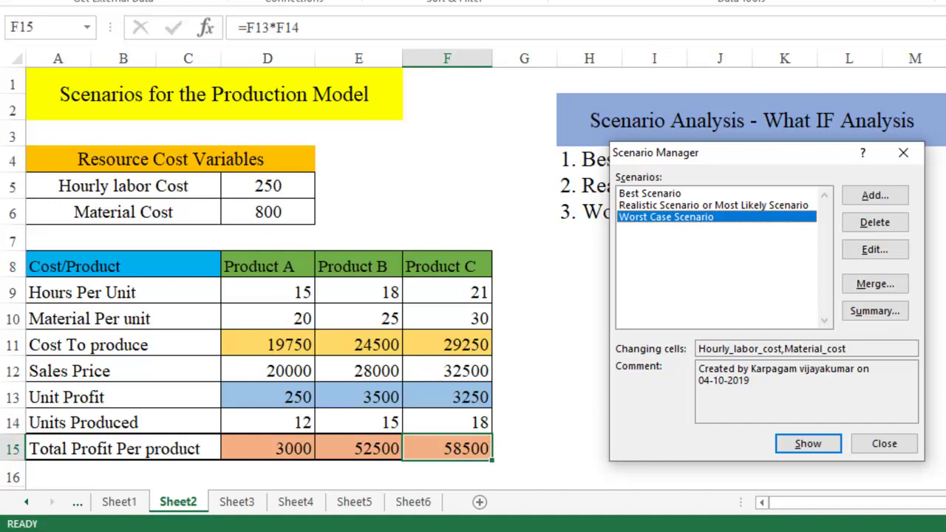
pyautogui.click(875, 310)
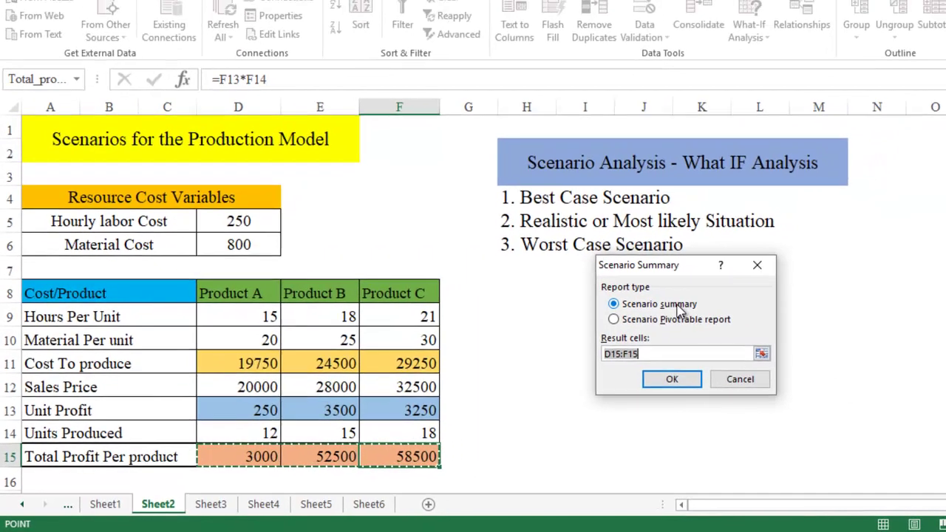
pyautogui.click(736, 365)
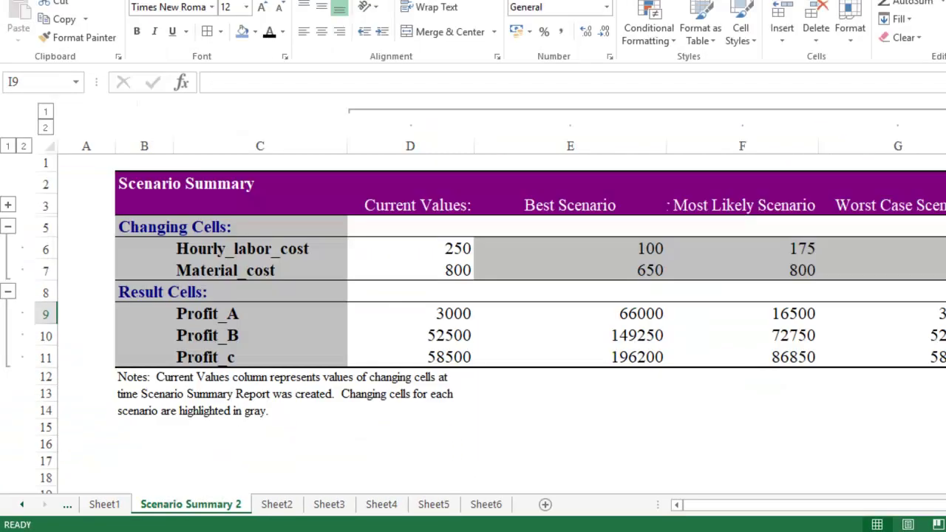